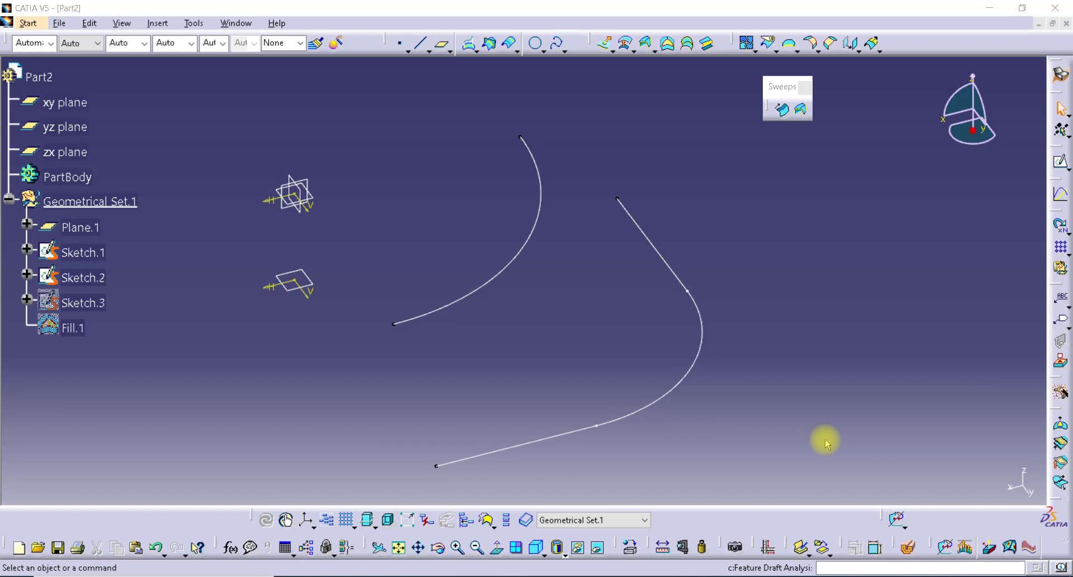
Hide Sketch.1 and Sketch.2 so neither curve shows in the view.
left_click(471, 296)
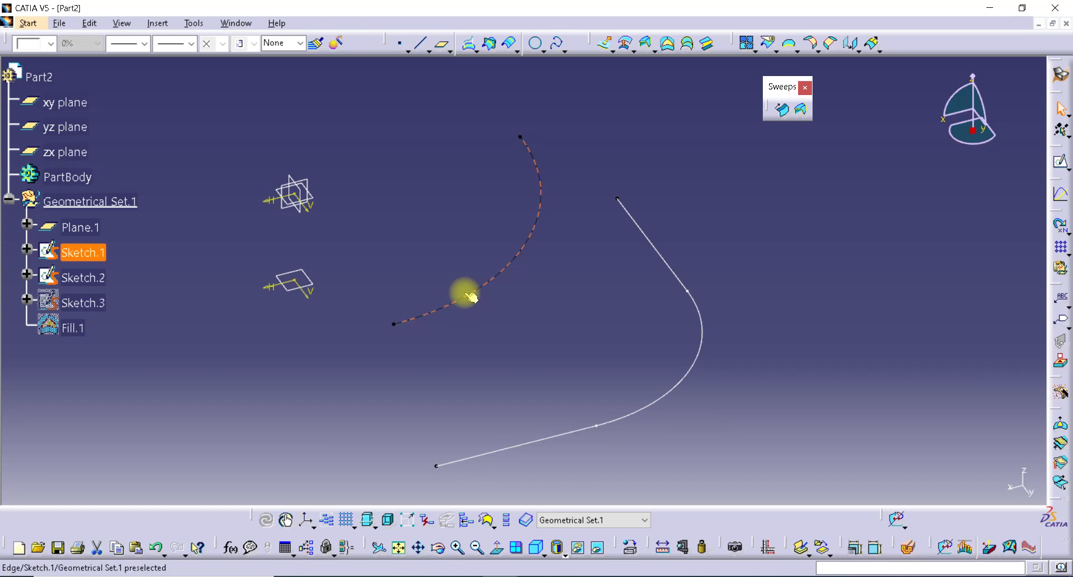
left_click(593, 430)
left_click(535, 393)
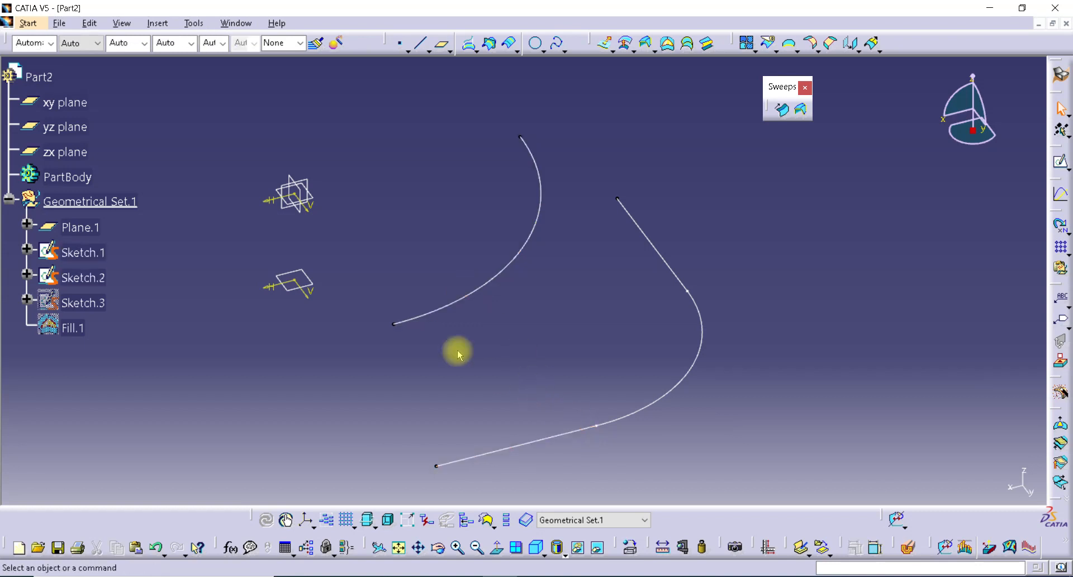
right_click(438, 308)
key("h")
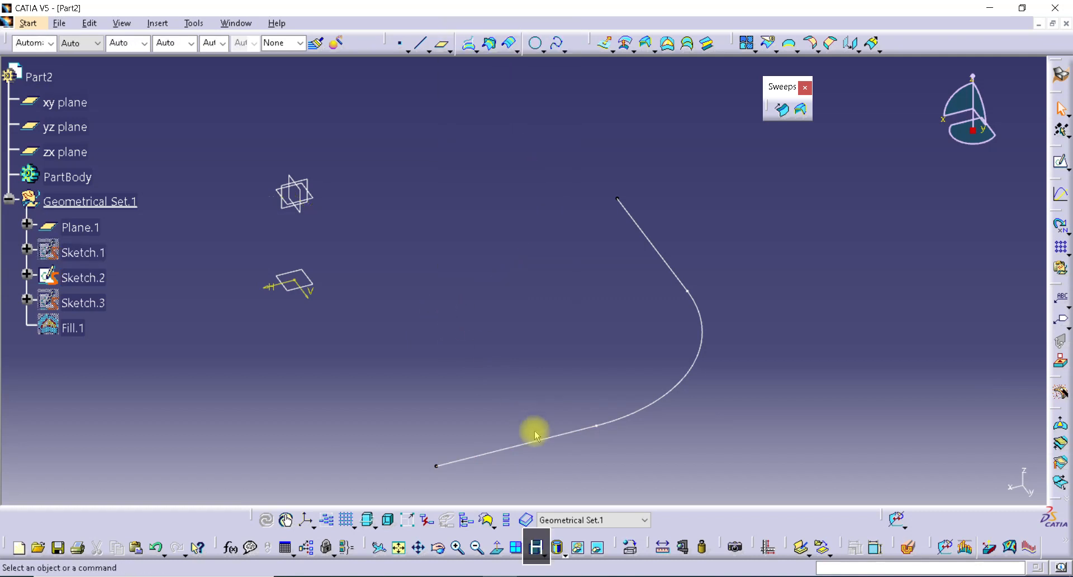
key("h")
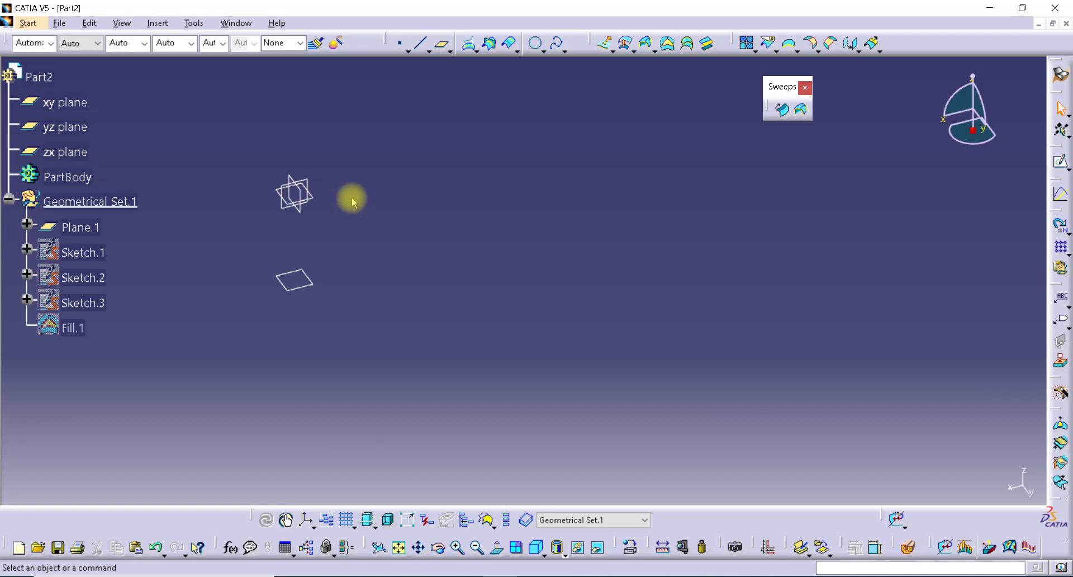
left_click(317, 202)
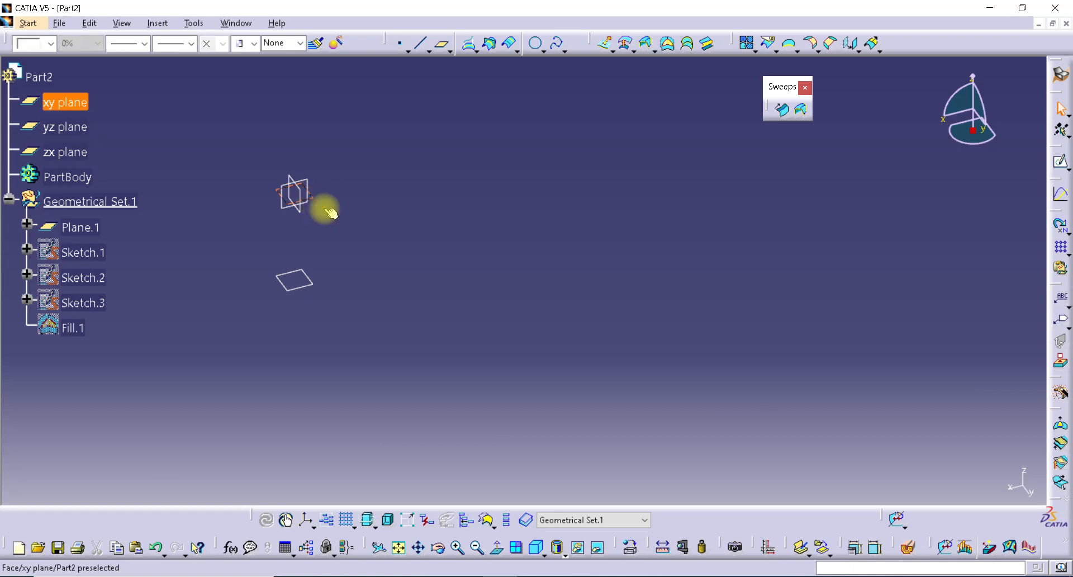
mouse_move(608, 565)
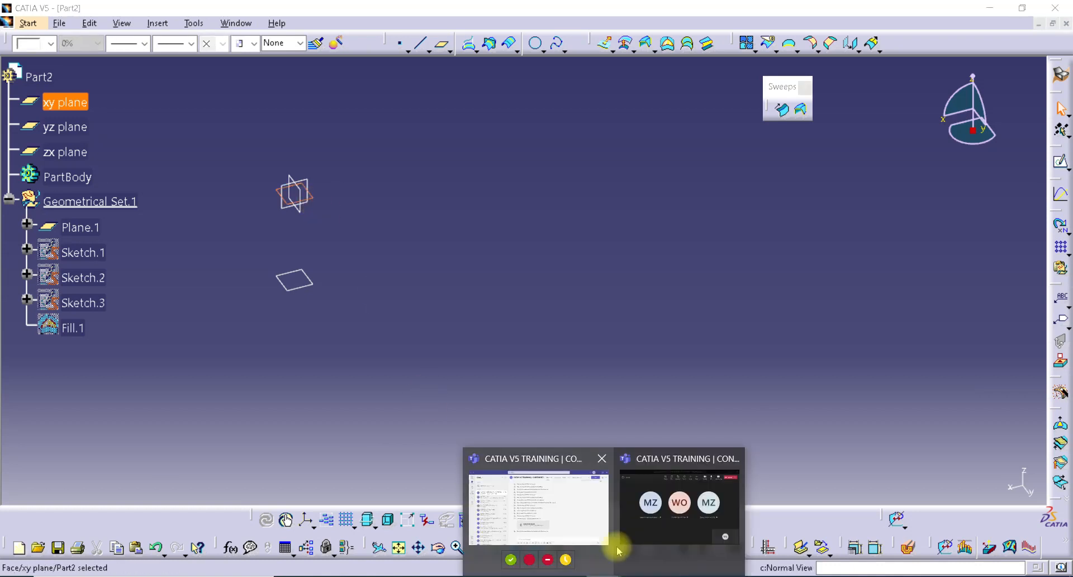
left_click(630, 531)
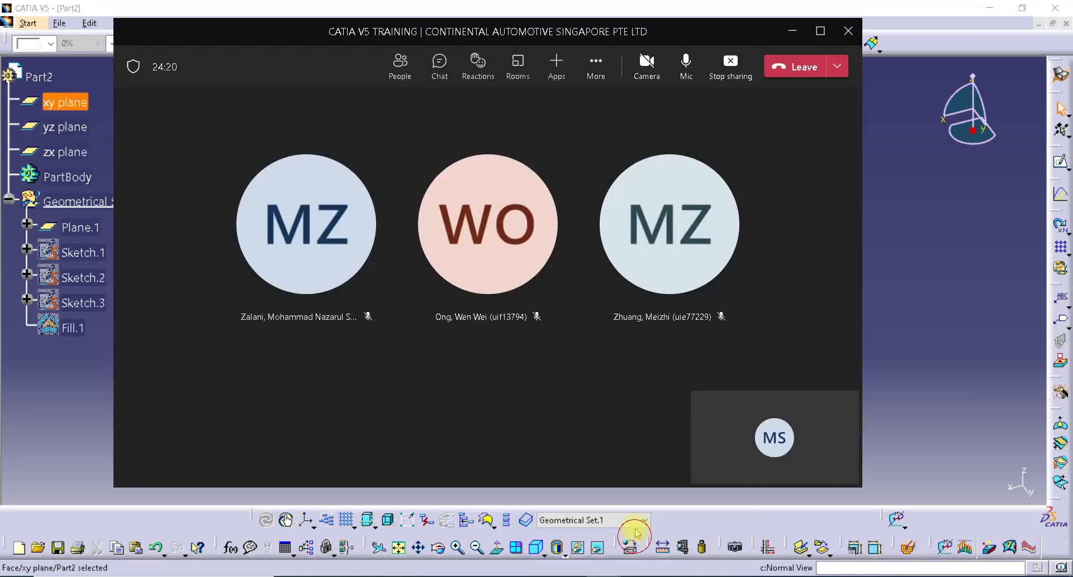
left_click(873, 168)
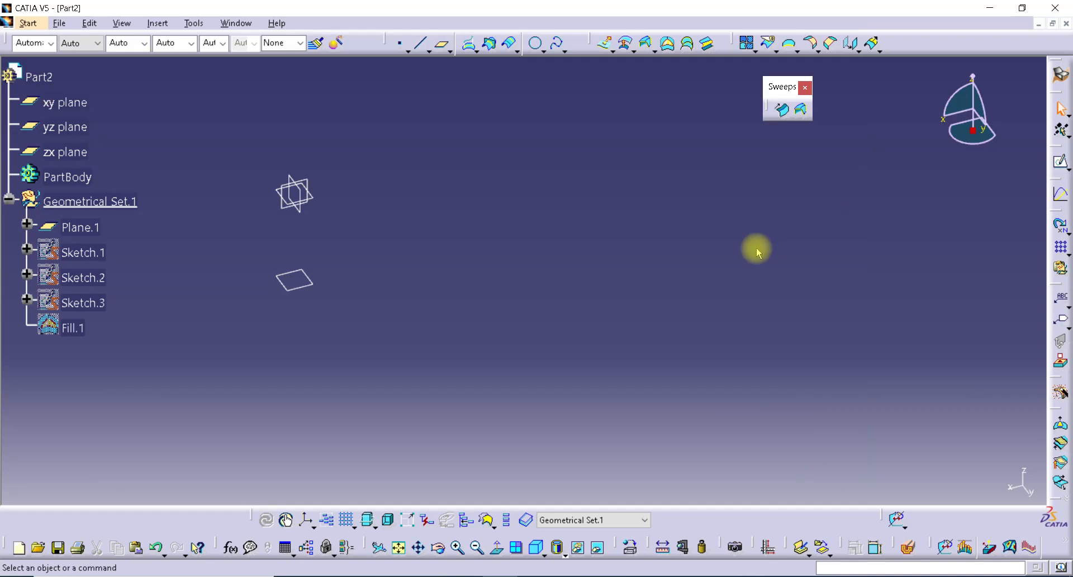
Sketch on the xy plane a quarter arc centred on the origin, about 60 mm in radius, from the vertical axis to the negative horizontal axis.
left_click(321, 200)
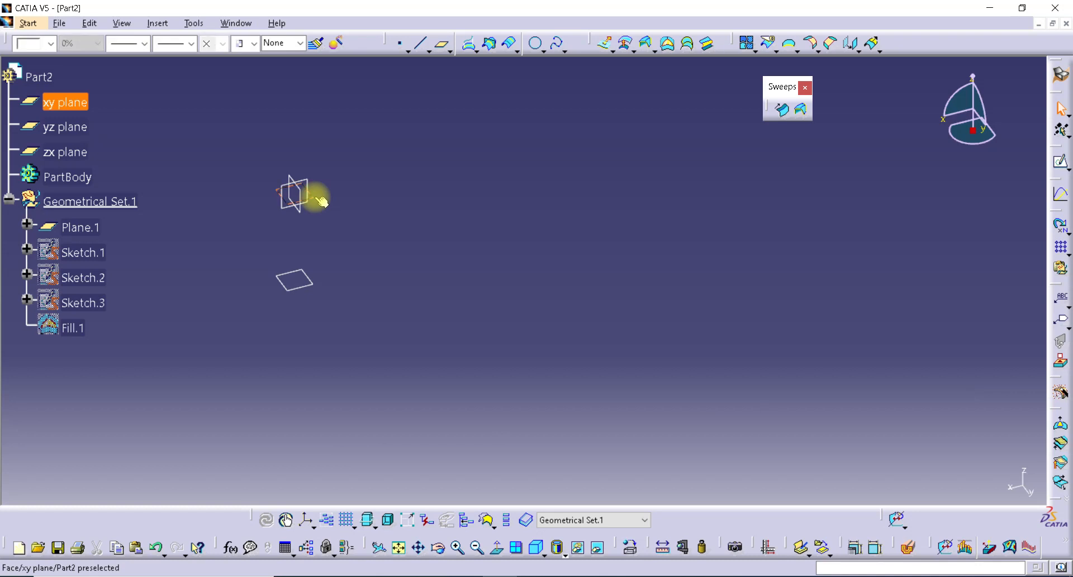
left_click(1055, 162)
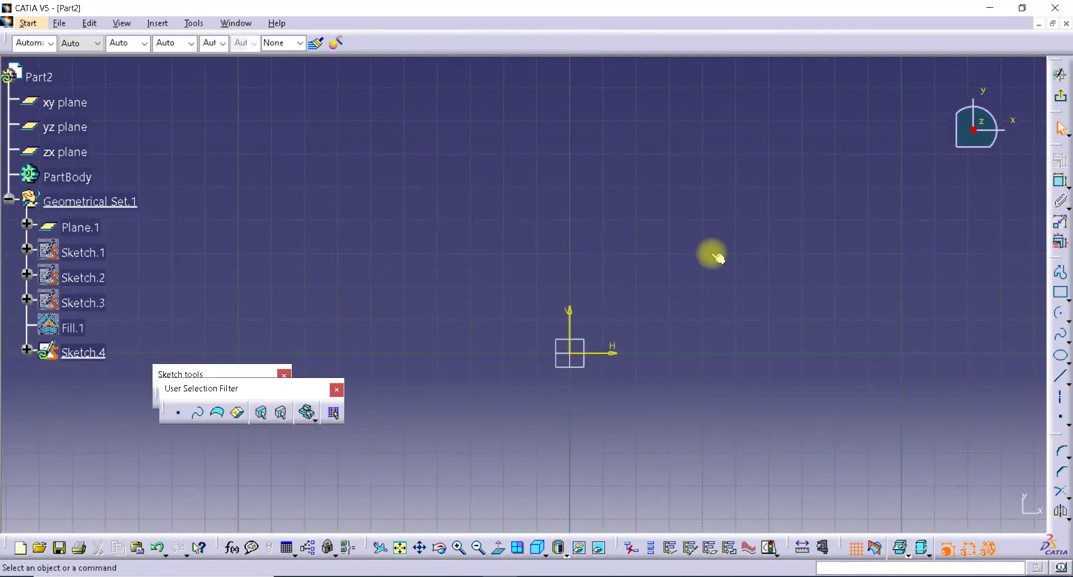
mouse_move(617, 255)
middle_mouse_down()
mouse_move(721, 257)
mouse_move(756, 292)
middle_mouse_up()
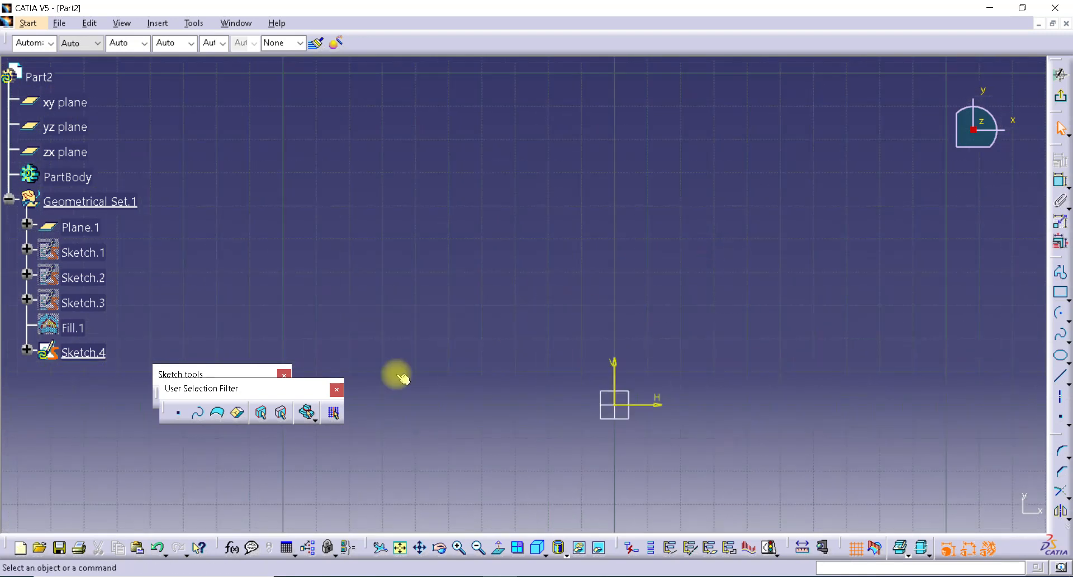
left_click_drag(312, 390, 317, 459)
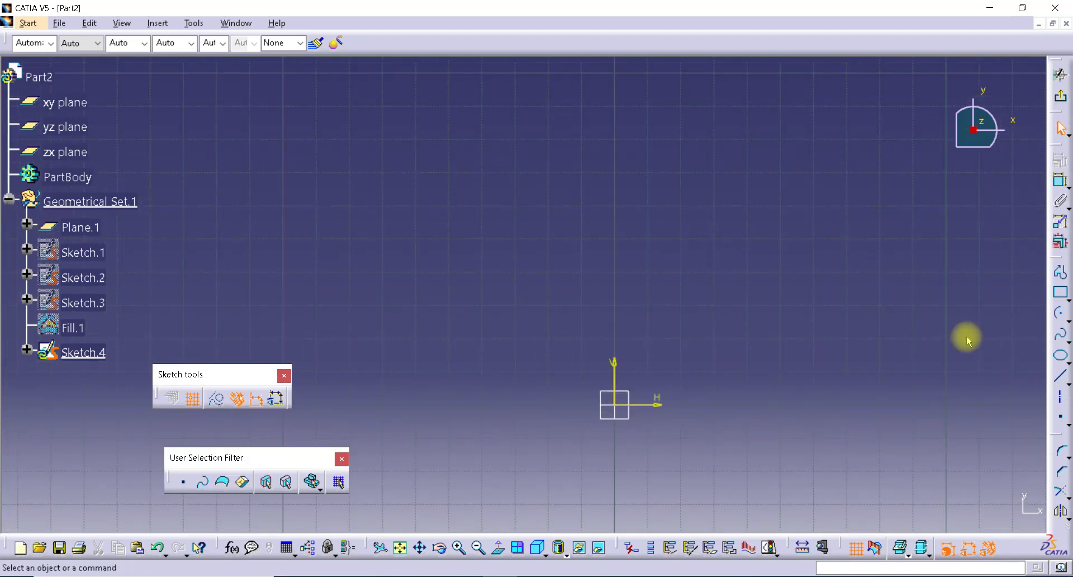
left_click(1062, 316)
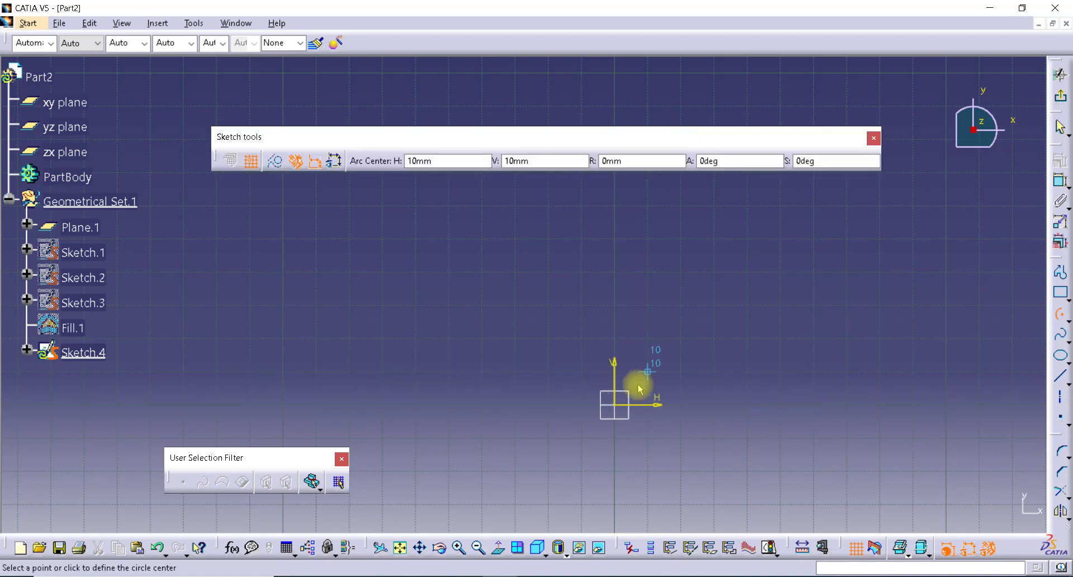
left_click(616, 405)
middle_click_drag(622, 216, 628, 283)
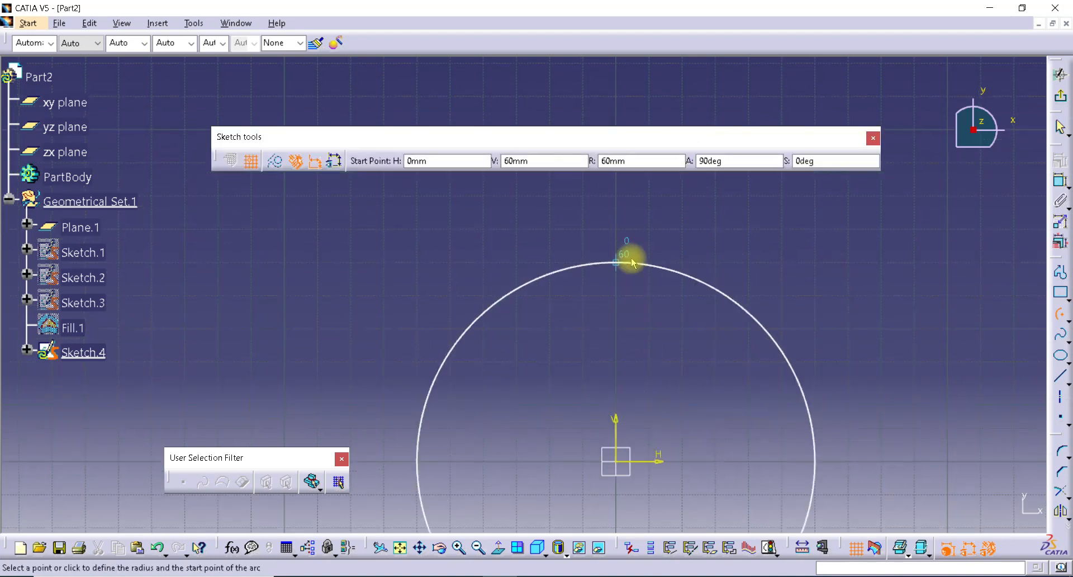
left_click(617, 261)
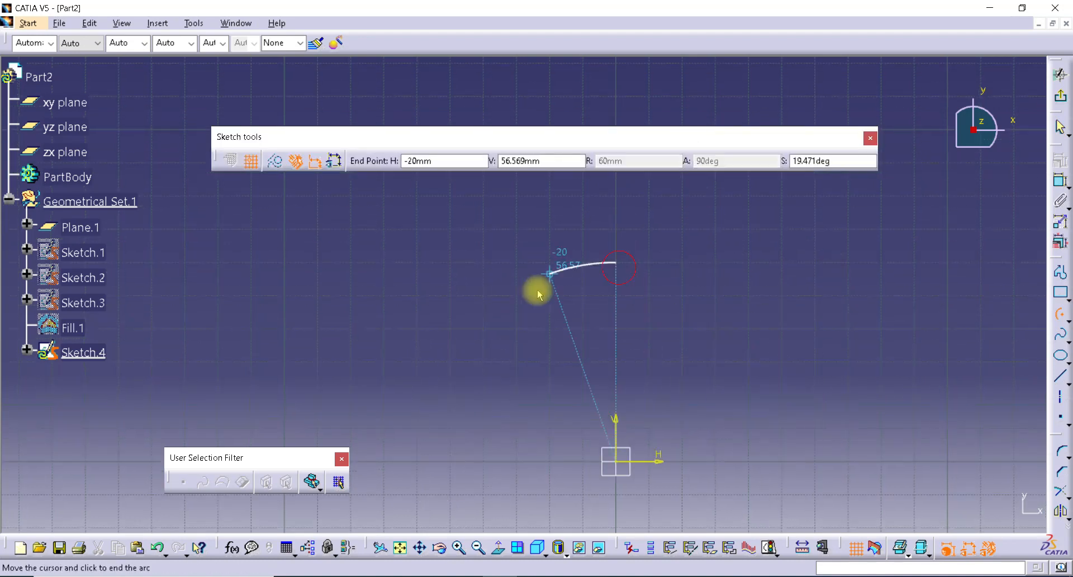
left_click(430, 464)
middle_click_drag(517, 346, 541, 259)
Dimension the arc's radius.
left_click(542, 259)
left_click(1060, 181)
left_click(519, 204)
left_click(545, 243)
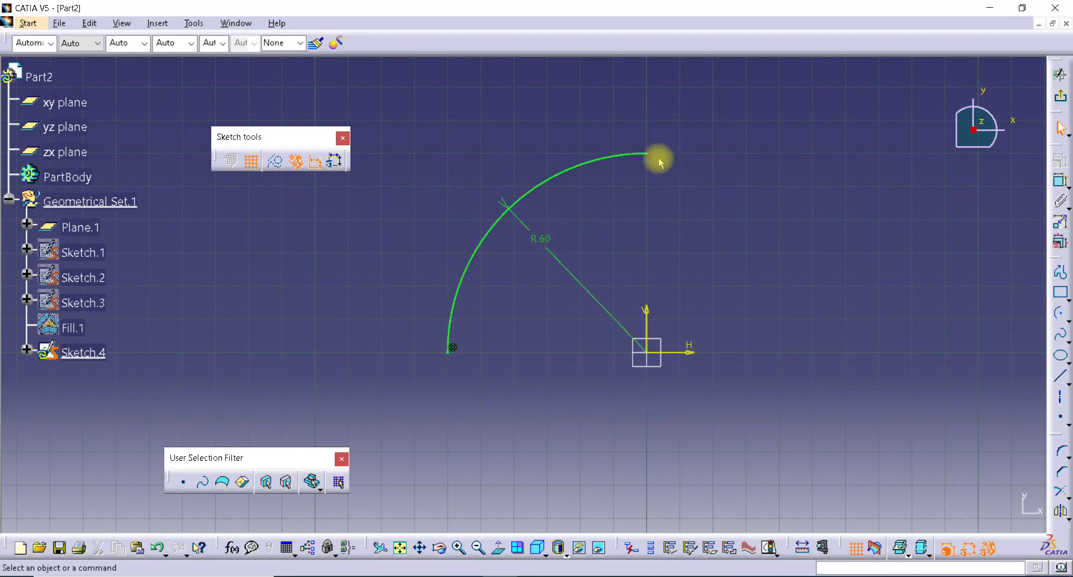
Make the arc's upper endpoint coincident with the vertical axis and exit the sketch.
left_click_drag(647, 154, 614, 156)
left_click(1060, 180)
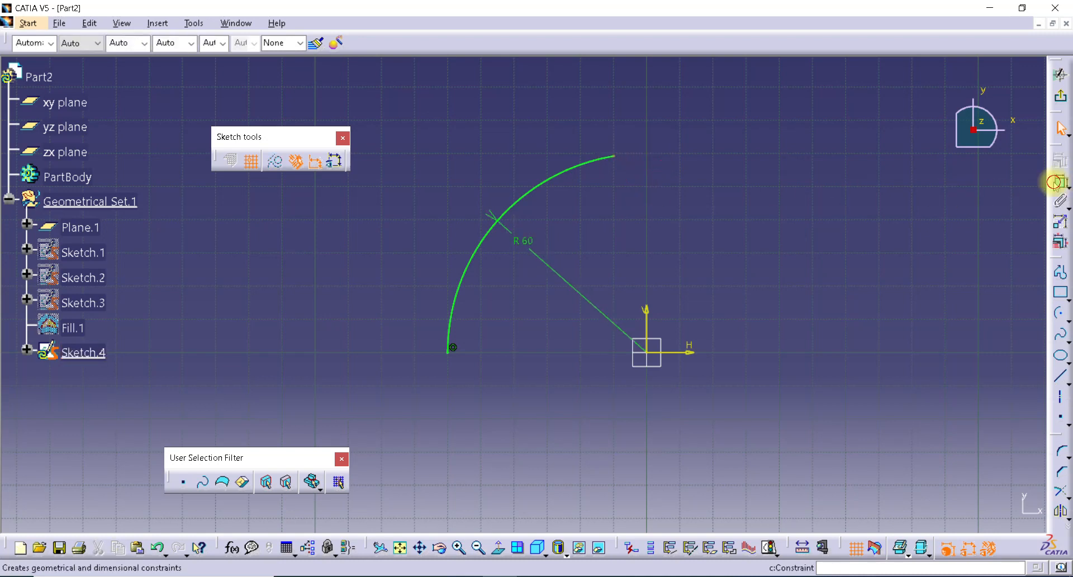
left_click(649, 316)
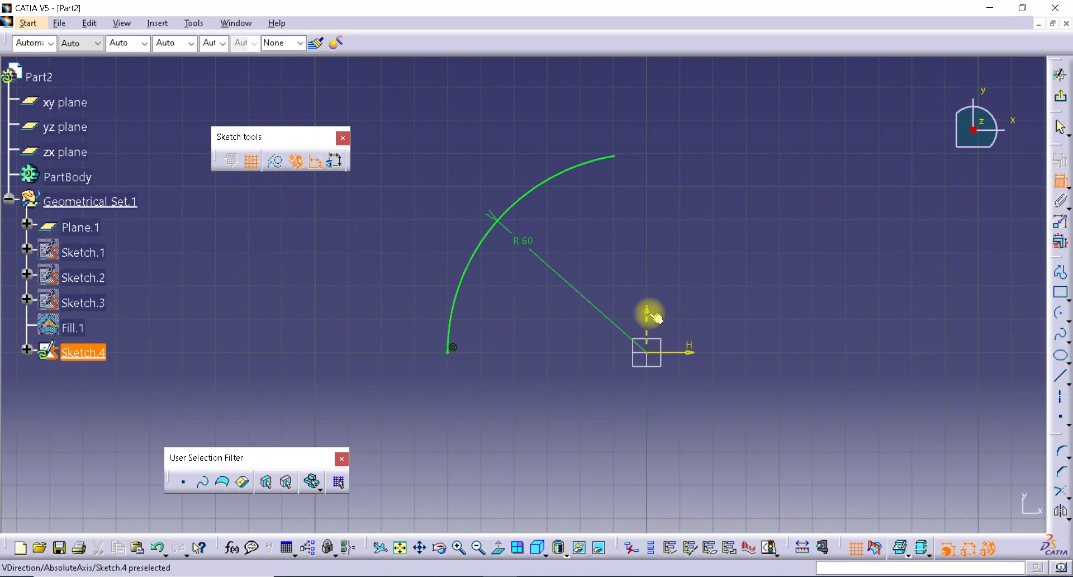
left_click(616, 156)
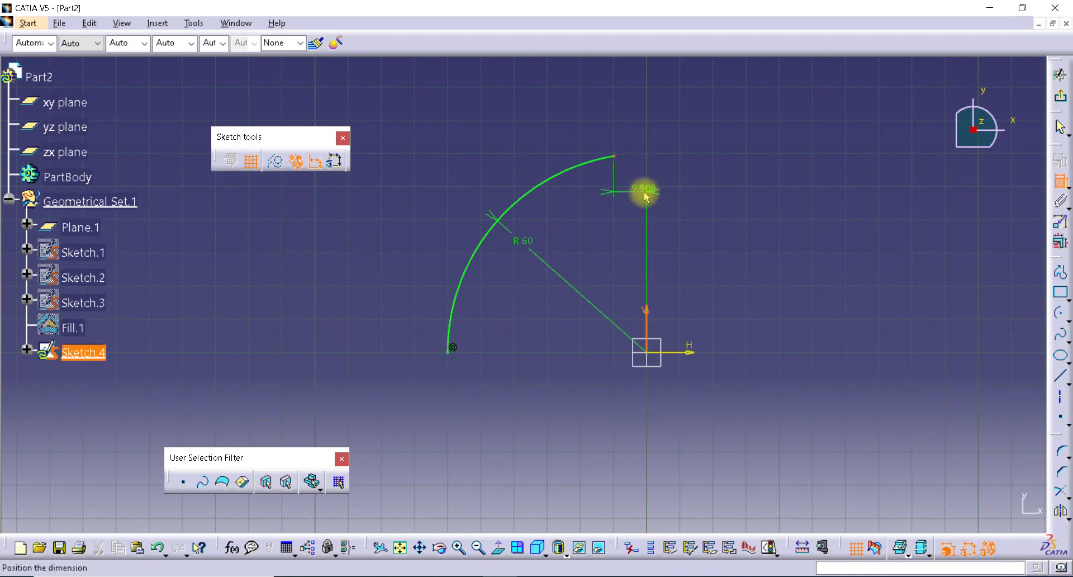
right_click(646, 163)
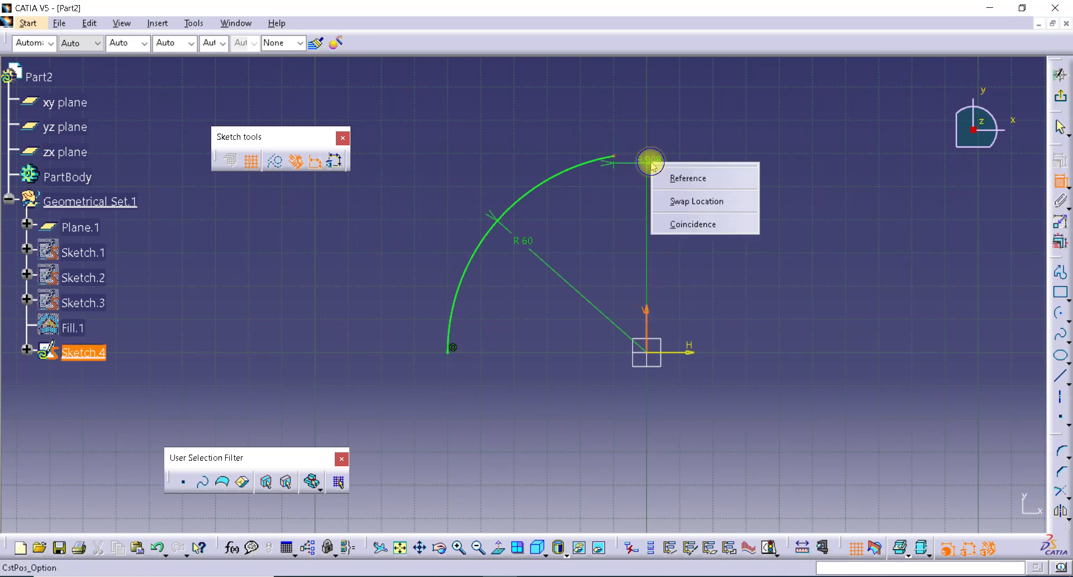
left_click(704, 229)
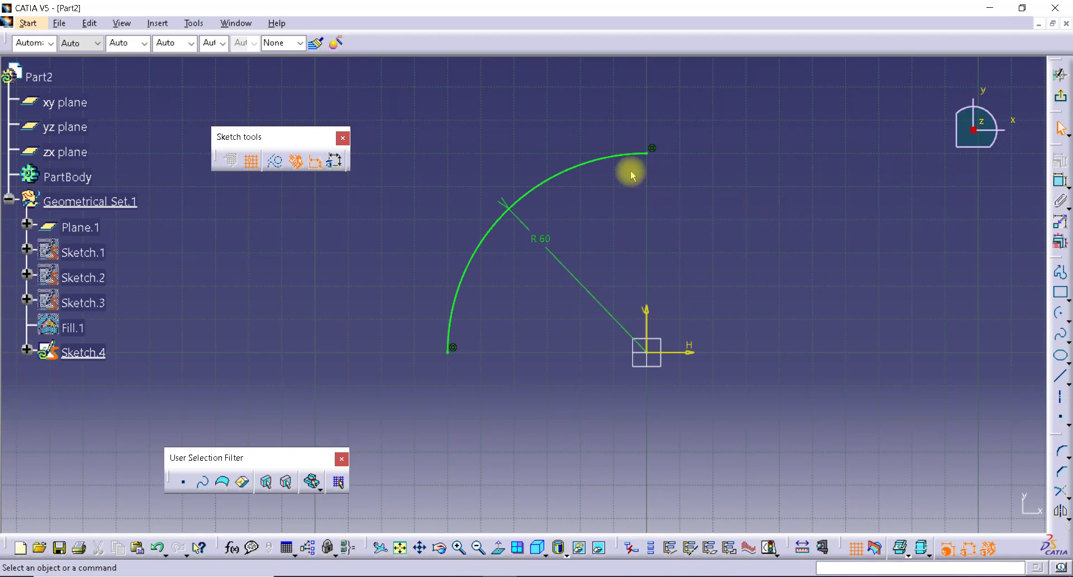
middle_click_drag(703, 256, 678, 309)
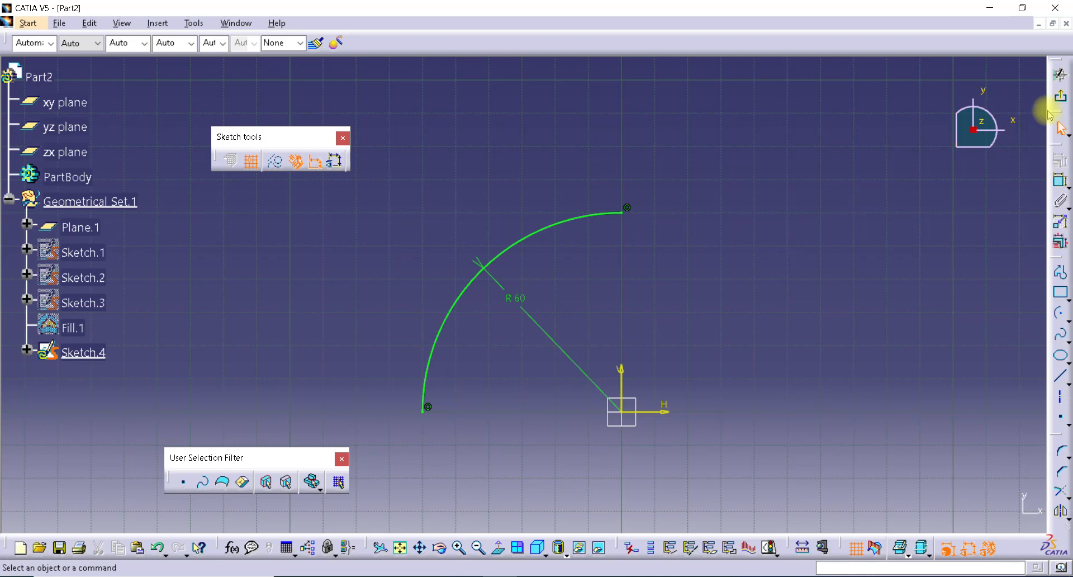
left_click(1060, 75)
left_click(665, 295)
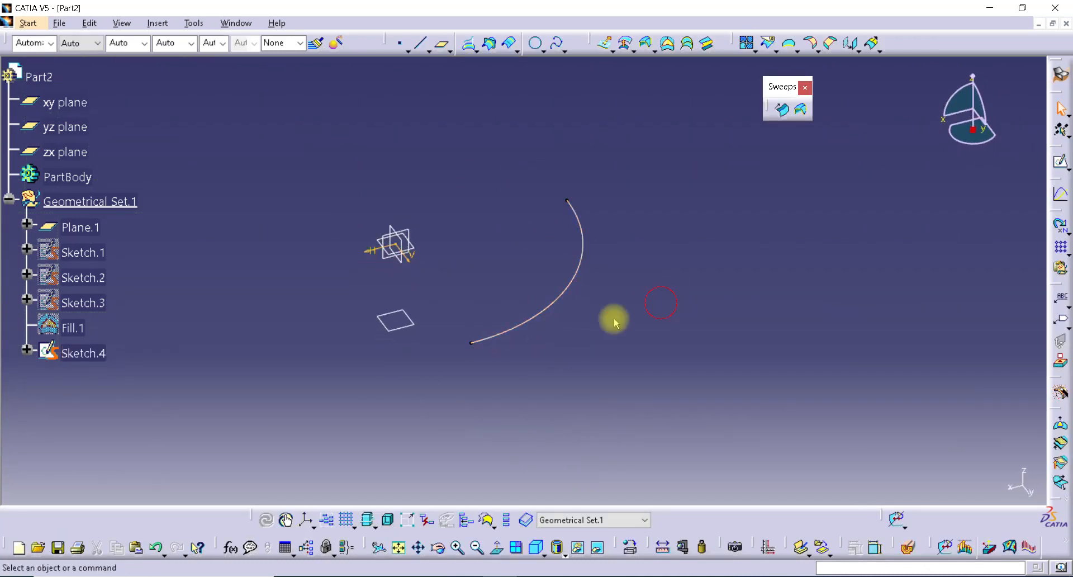
Review the reference and offset in the definition of Plane.1, the plane below the xy plane.
mouse_move(532, 338)
middle_mouse_down()
mouse_move(546, 335)
mouse_move(526, 334)
middle_mouse_up()
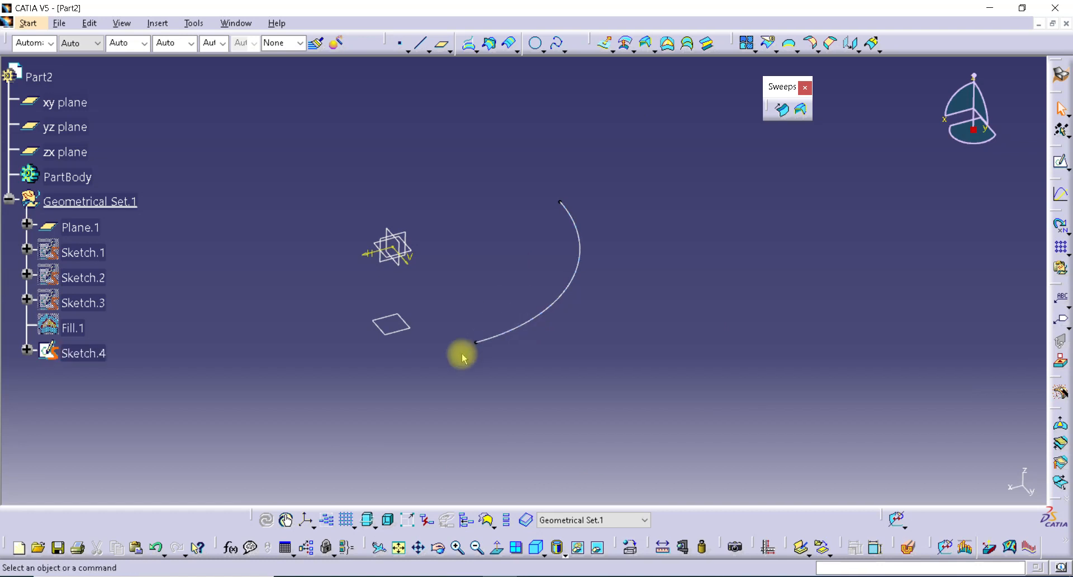
middle_click_drag(507, 378, 534, 398)
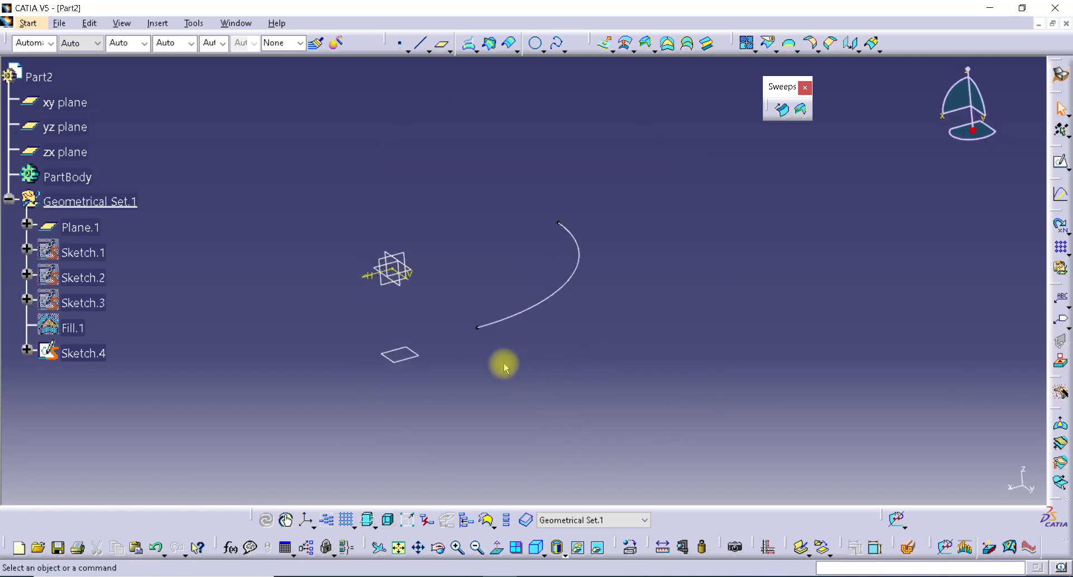
double_click(418, 355)
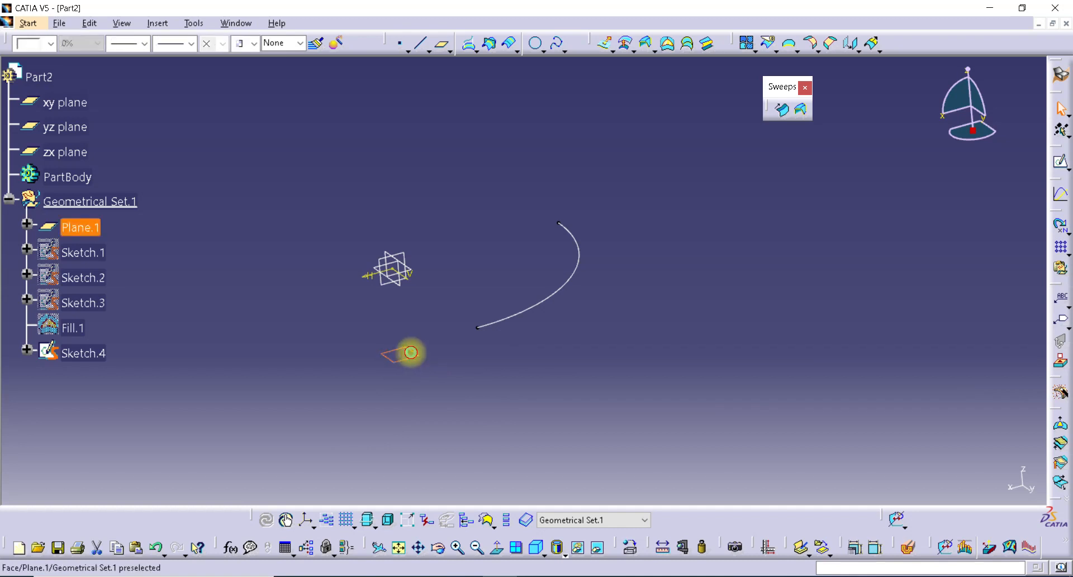
left_click_drag(856, 338, 622, 271)
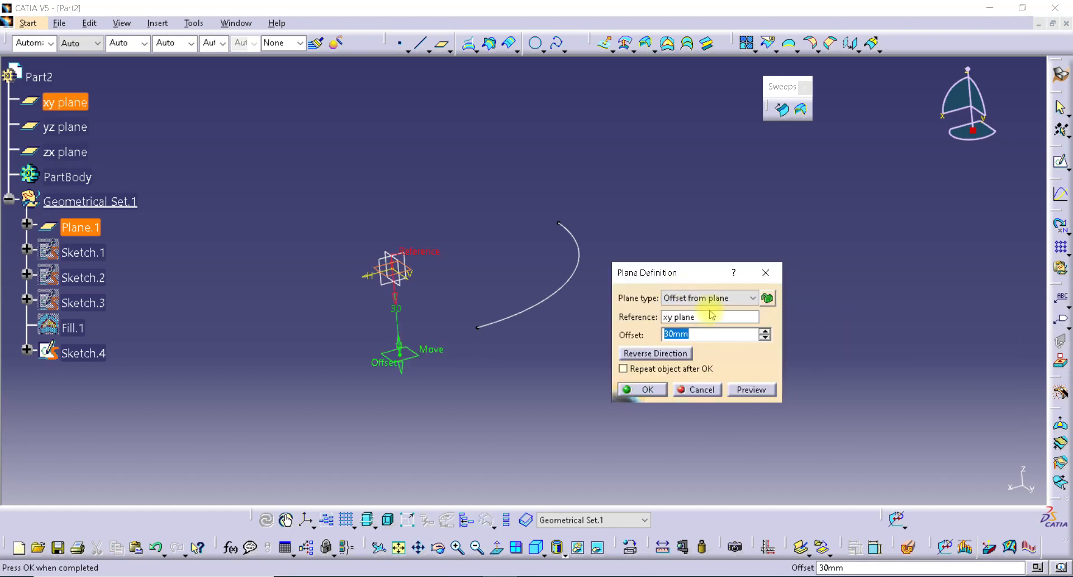
left_click(687, 318)
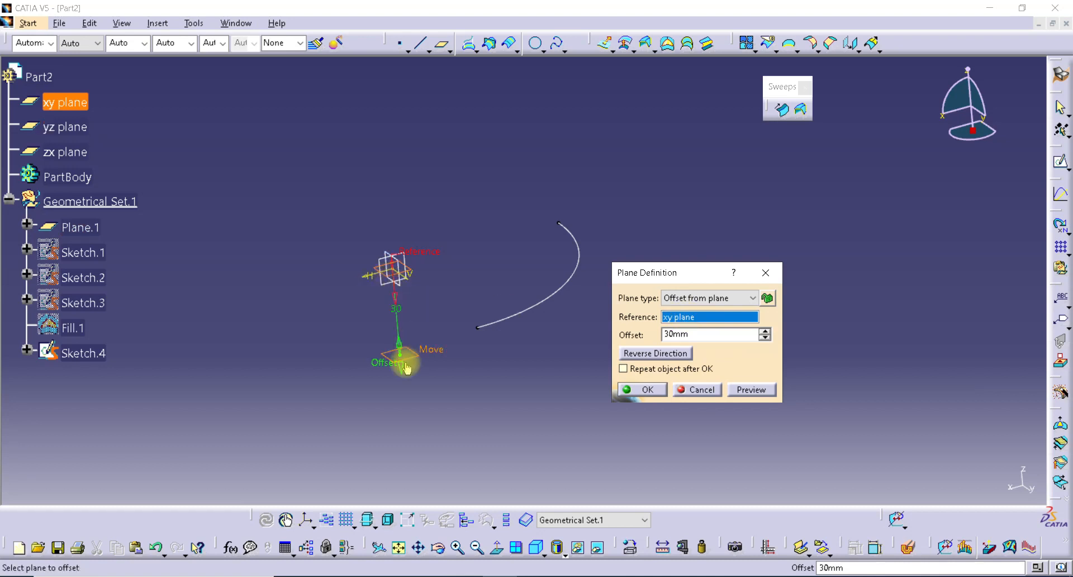
left_click(644, 387)
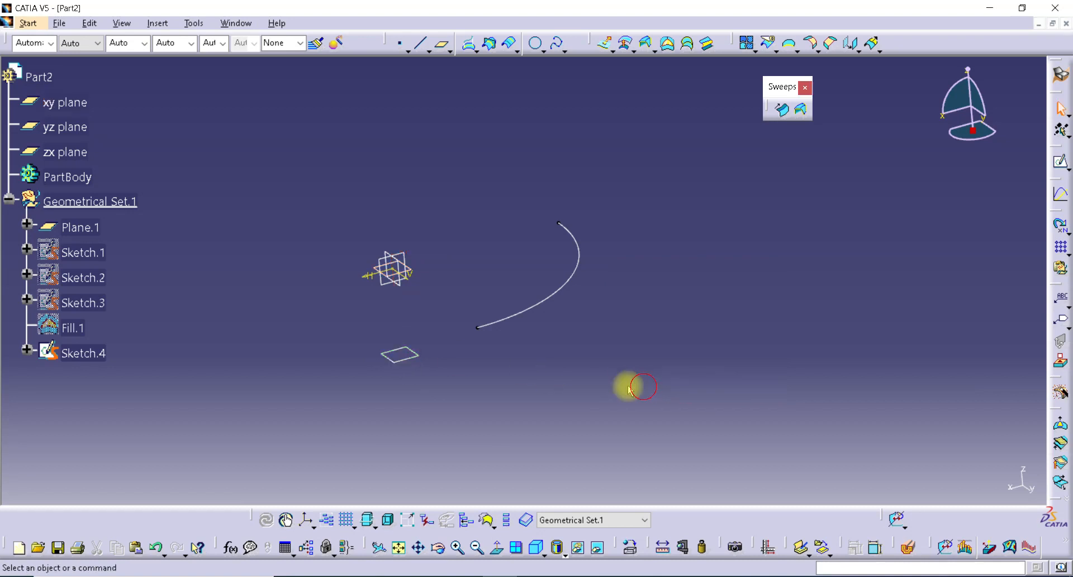
left_click(442, 45)
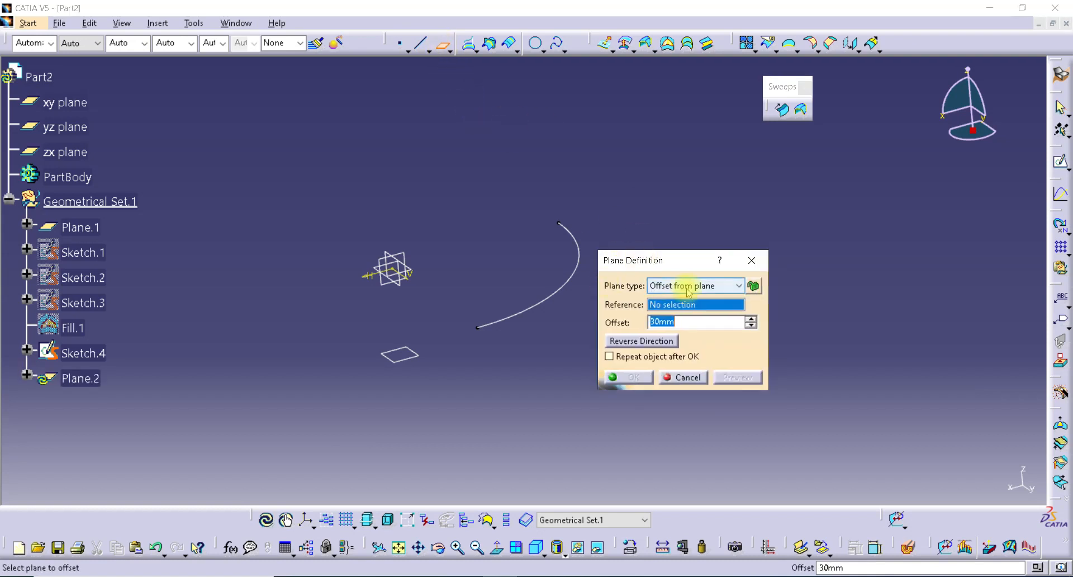
left_click(415, 285)
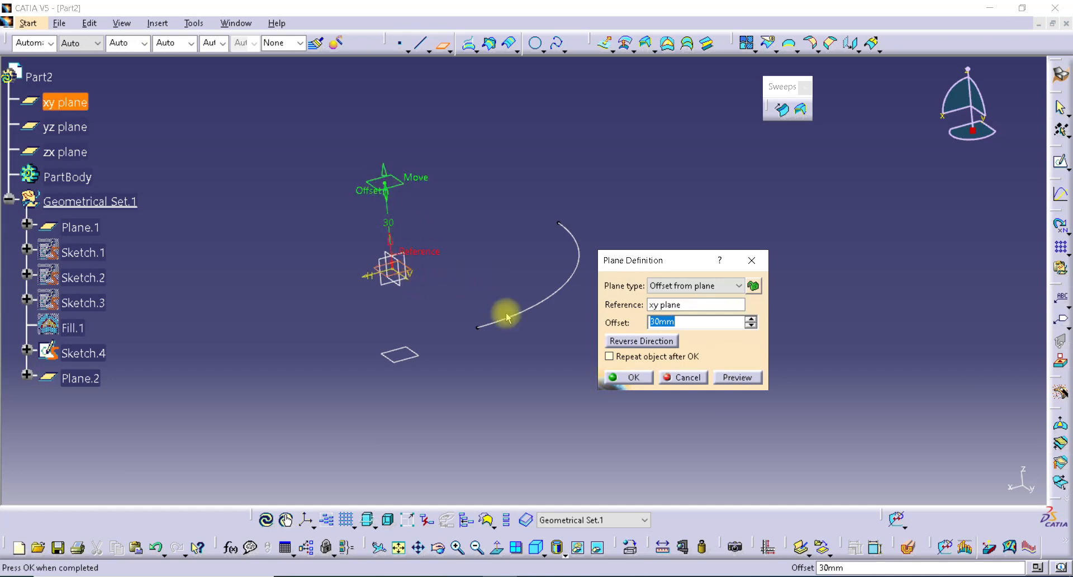
left_click(640, 341)
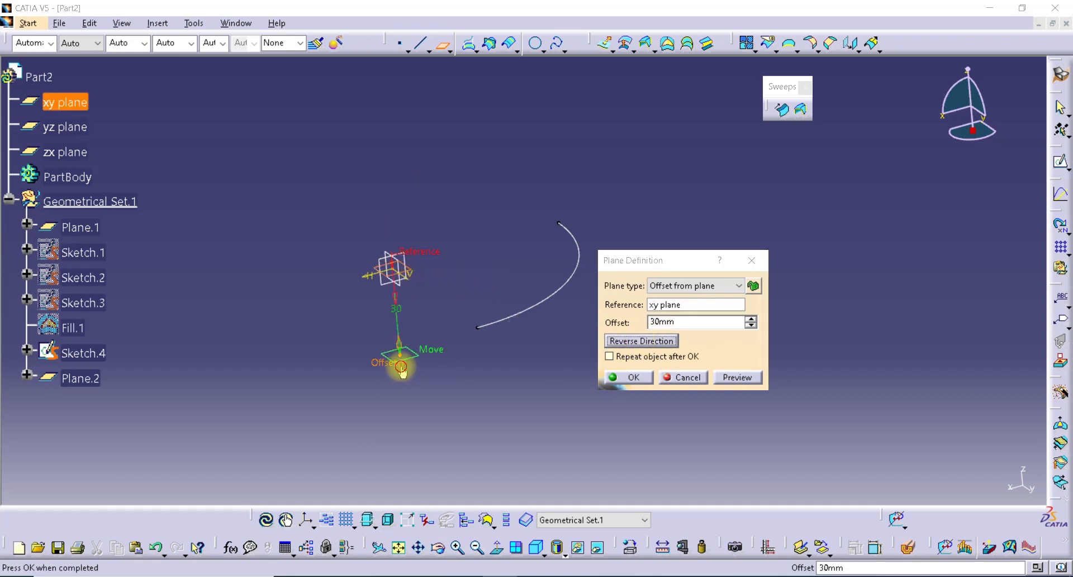
left_click_drag(402, 360, 440, 473)
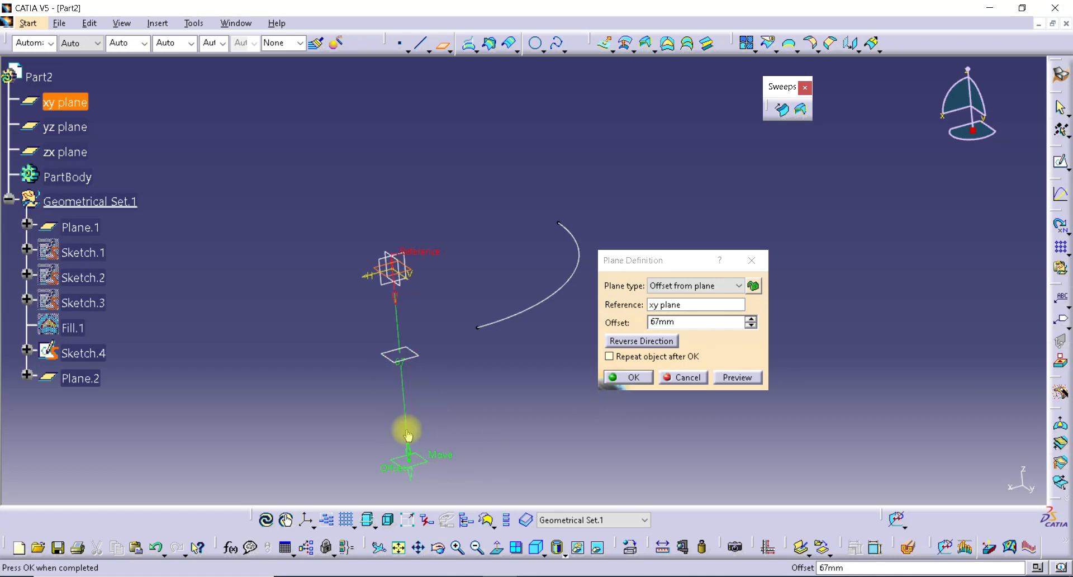
middle_click_drag(446, 407, 436, 336)
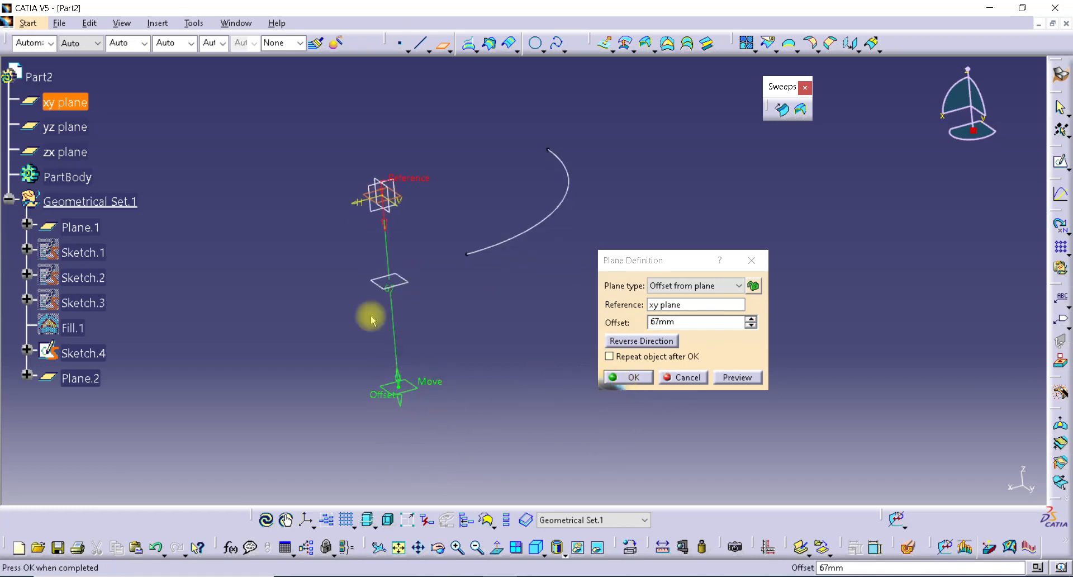
left_click(689, 378)
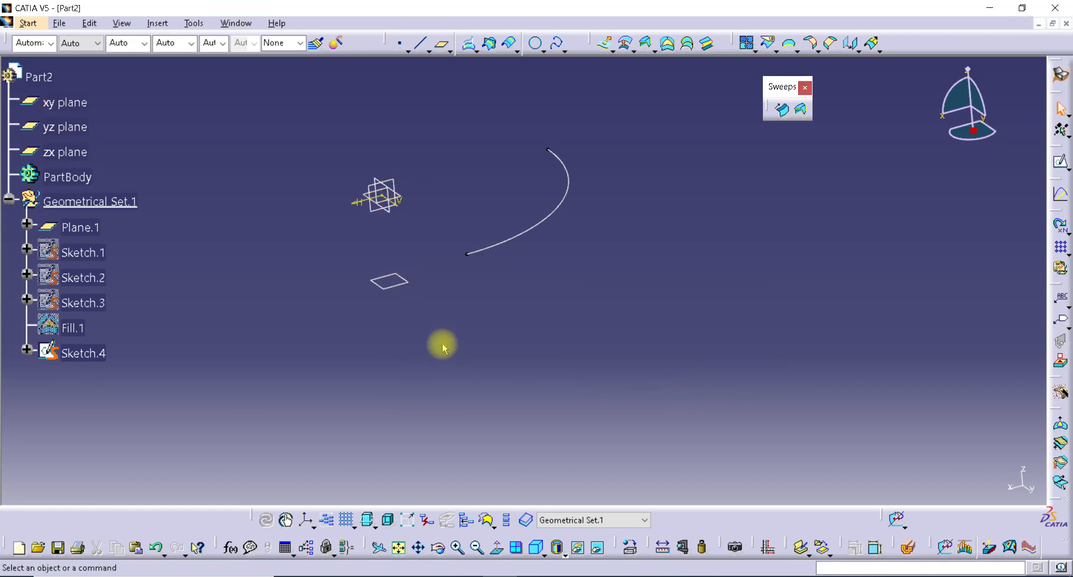
Switch to the student guide in Acrobat Reader and review its pages on adaptive versus simple sweep and constrained sketches.
mouse_move(486, 317)
middle_mouse_down()
mouse_move(474, 320)
mouse_move(494, 329)
middle_mouse_up()
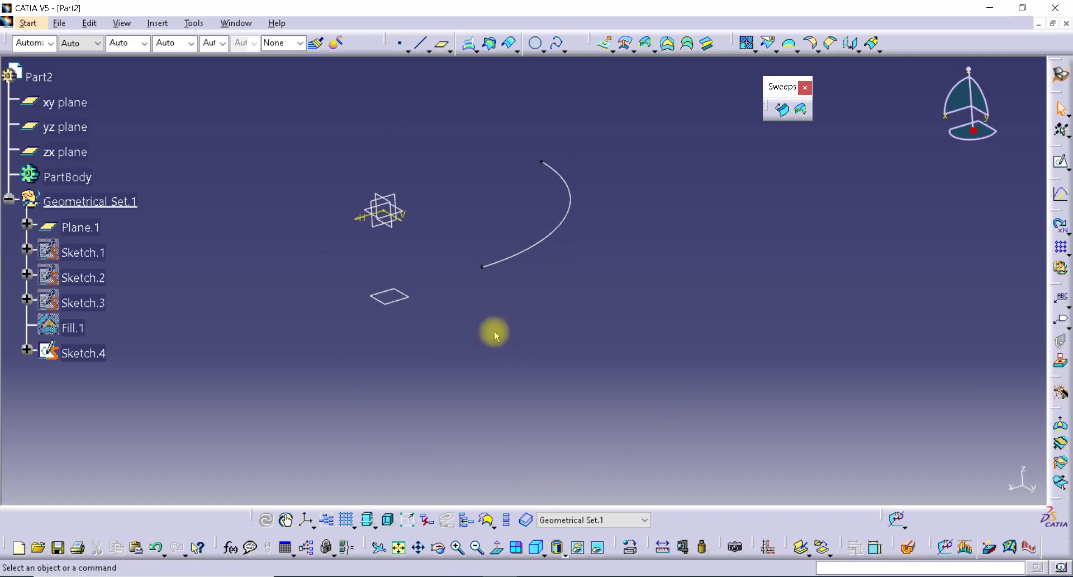
left_click(536, 576)
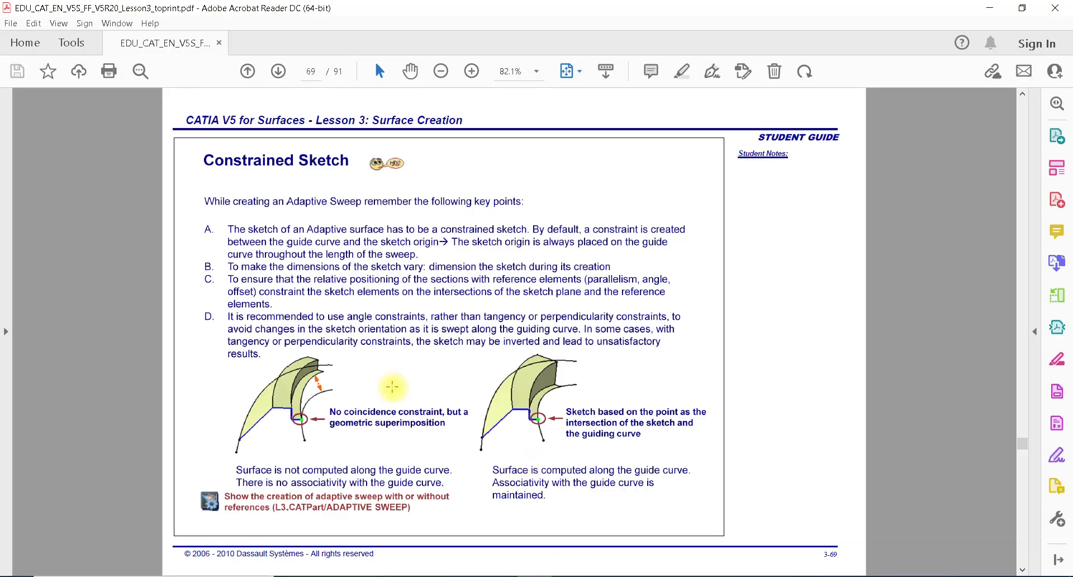
scroll(352, 349, "up", 1)
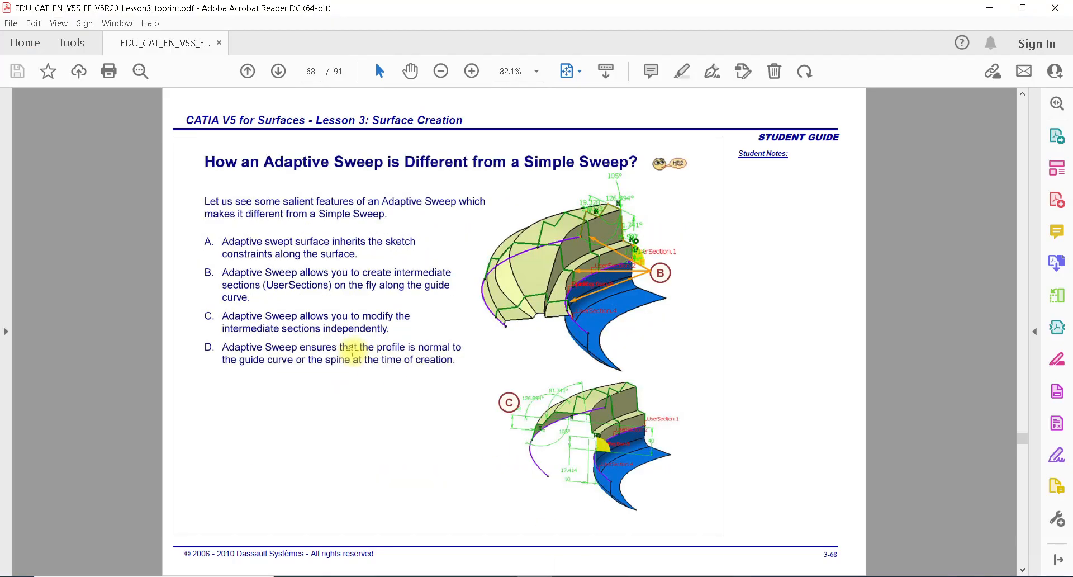
scroll(352, 349, "up", 1)
scroll(352, 349, "up", 1)
scroll(353, 349, "down", 3)
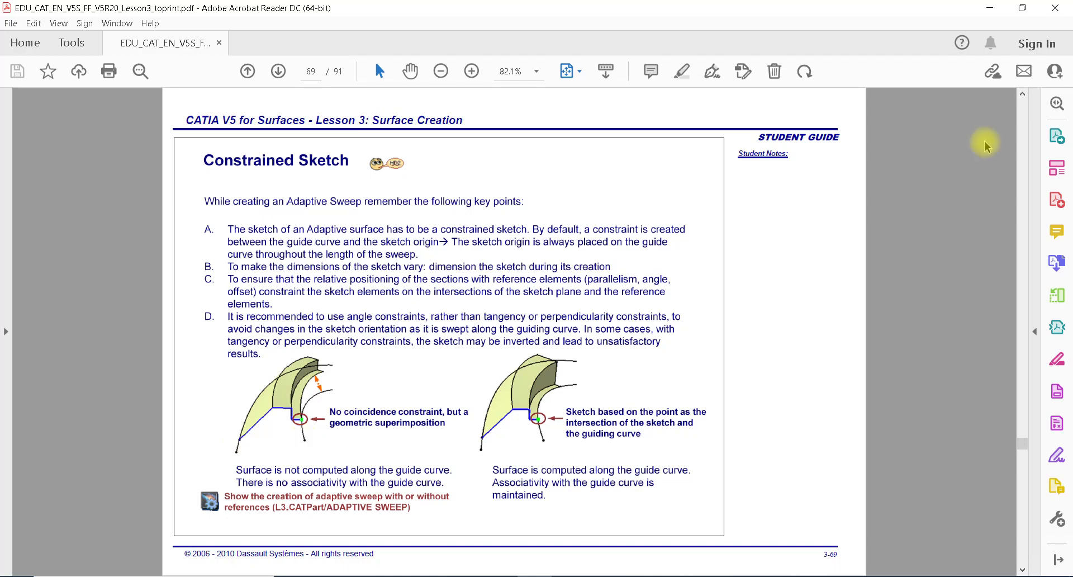
left_click(990, 8)
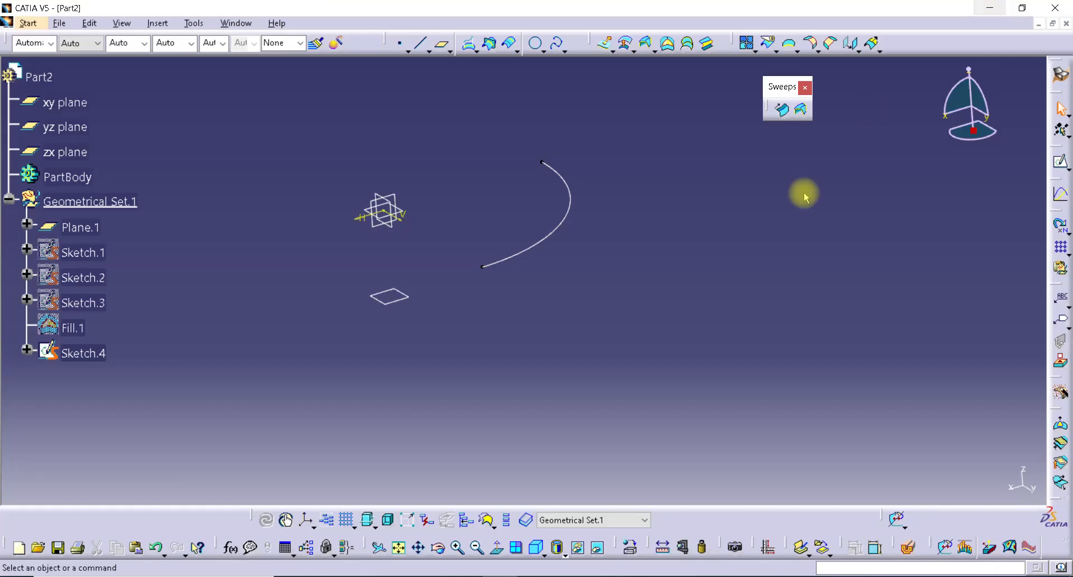
Sketch on Plane.1 a horizontal line from (0, 80) to (-100, 80) mm, continuing in a vertical line down to (-100, 0).
left_click(401, 300)
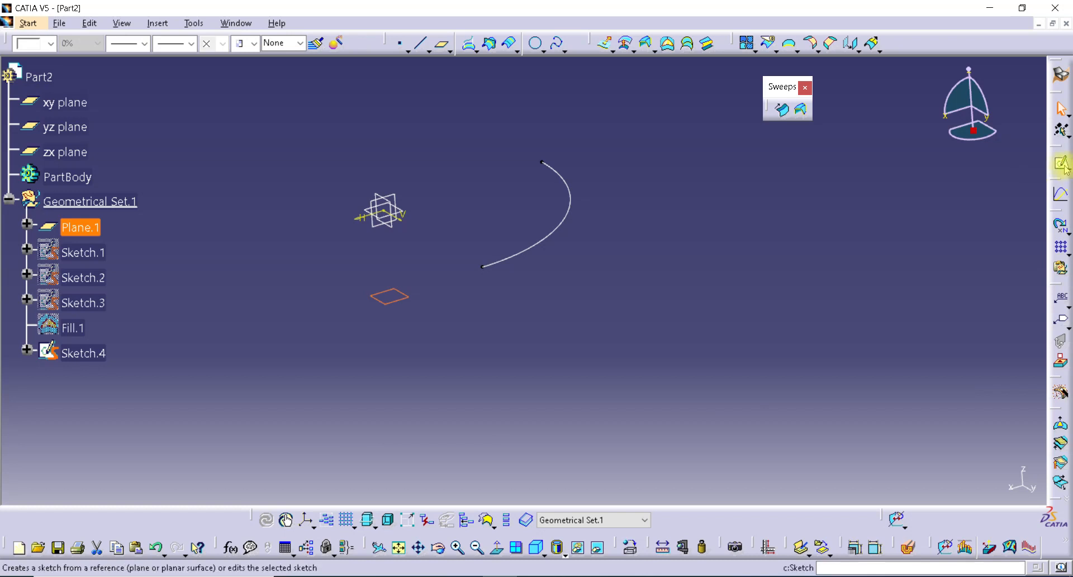
left_click(1061, 164)
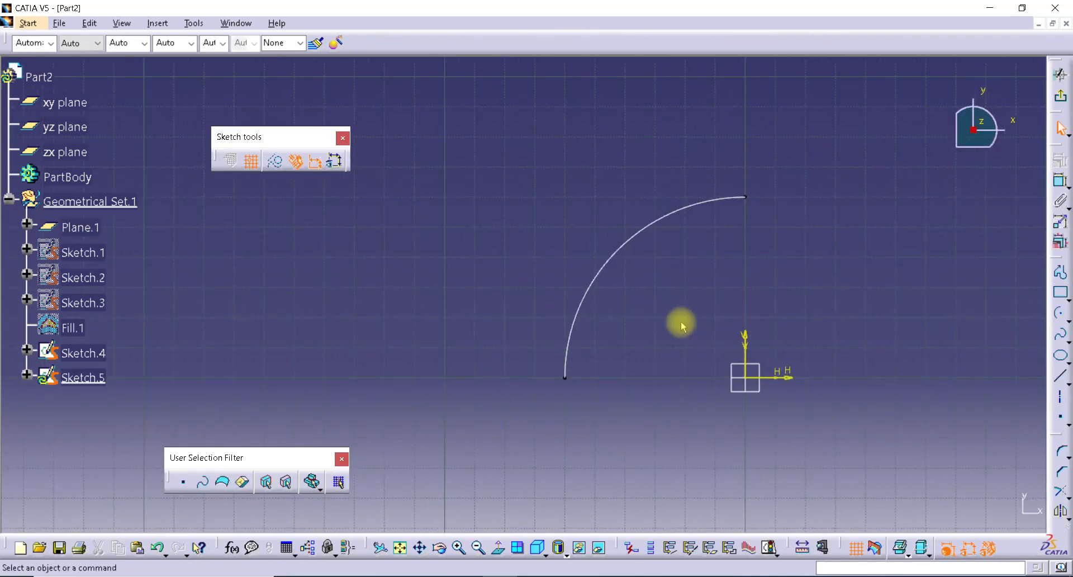
middle_click_drag(675, 304, 659, 337)
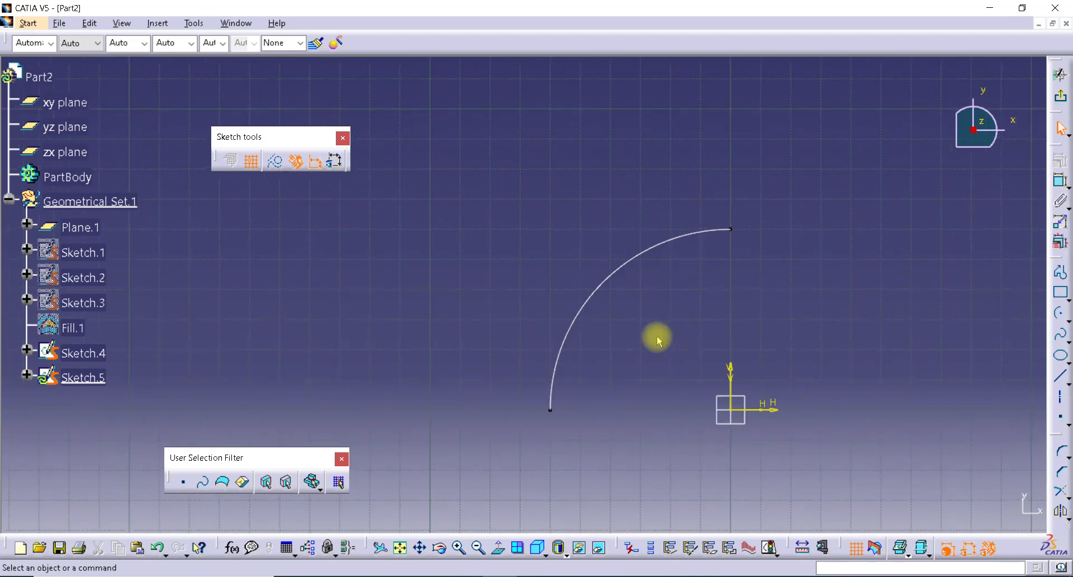
middle_click_drag(873, 298, 887, 276)
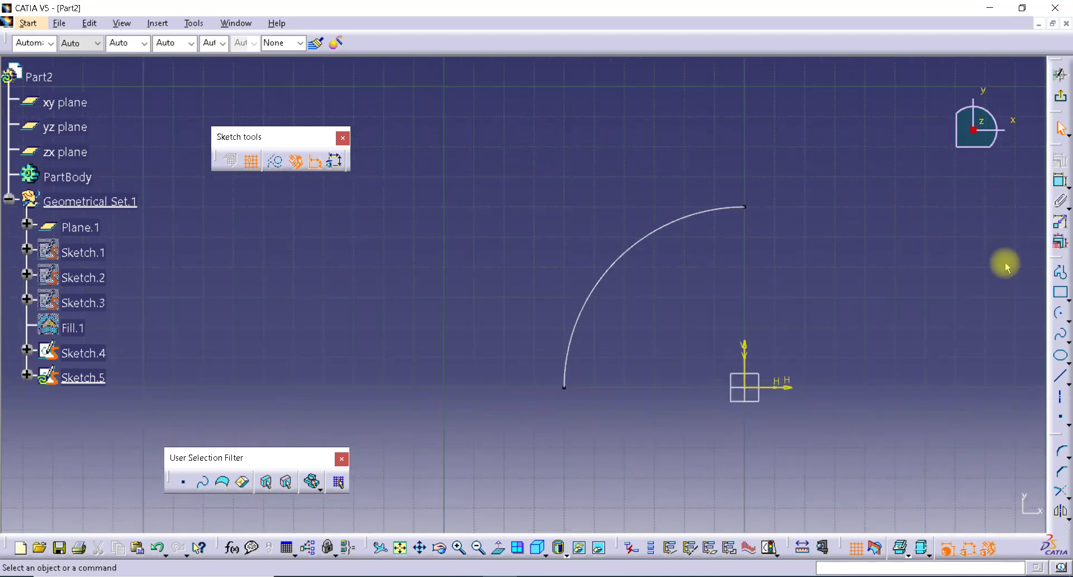
left_click(1059, 275)
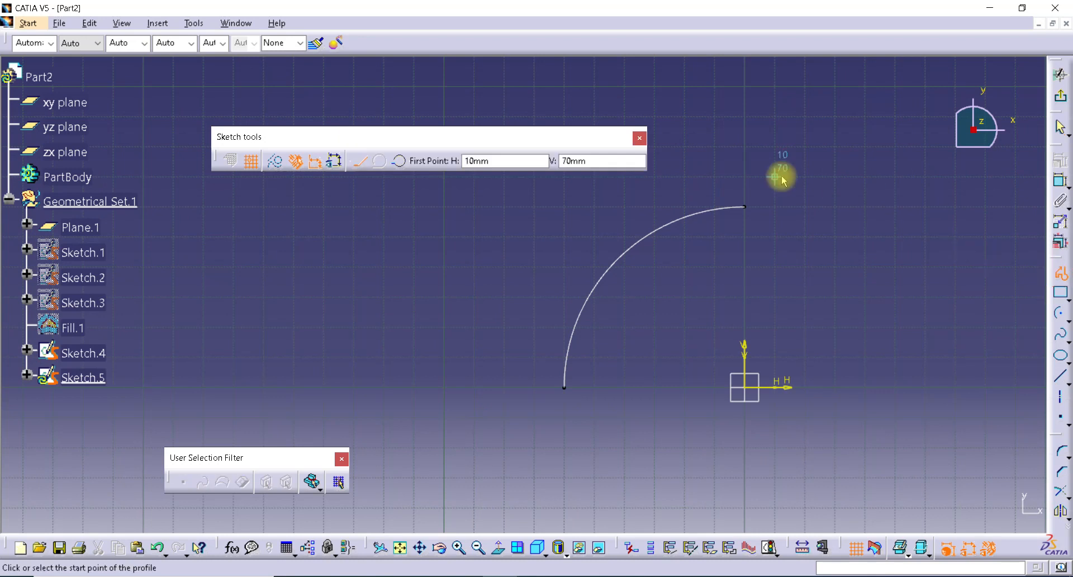
middle_click_drag(750, 151, 771, 209)
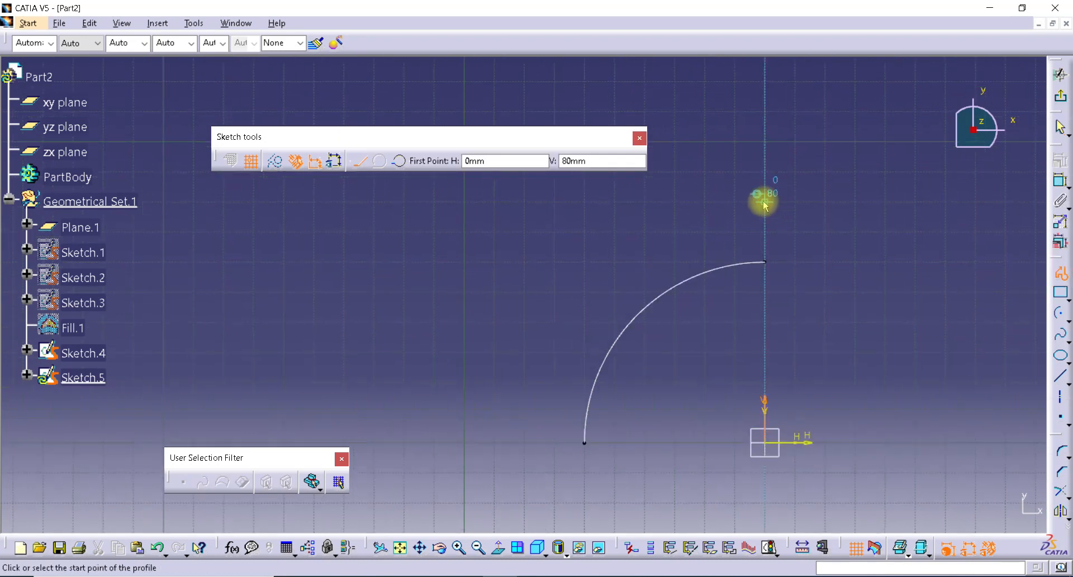
left_click(764, 201)
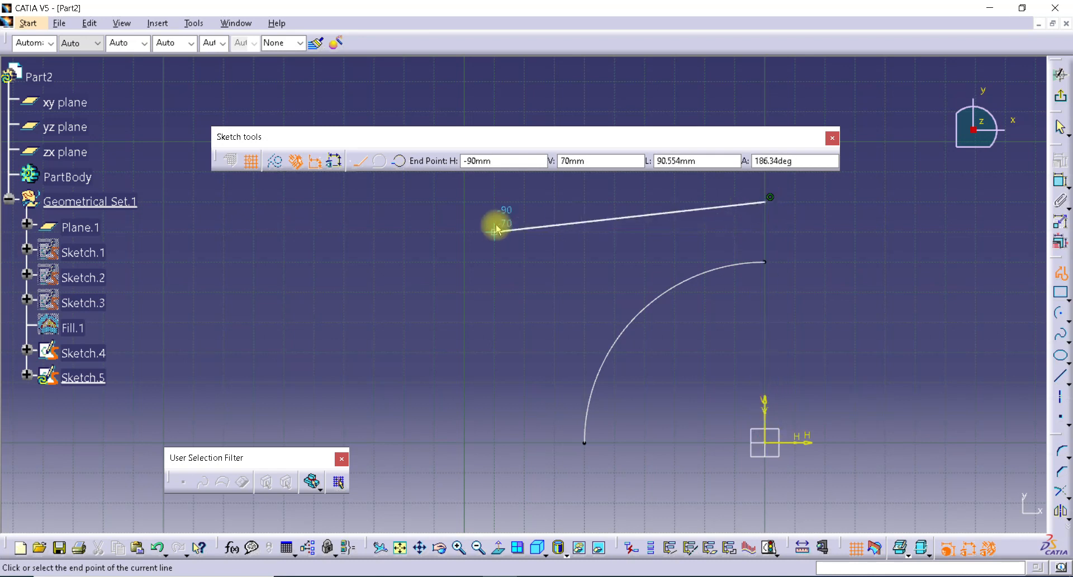
left_click(466, 206)
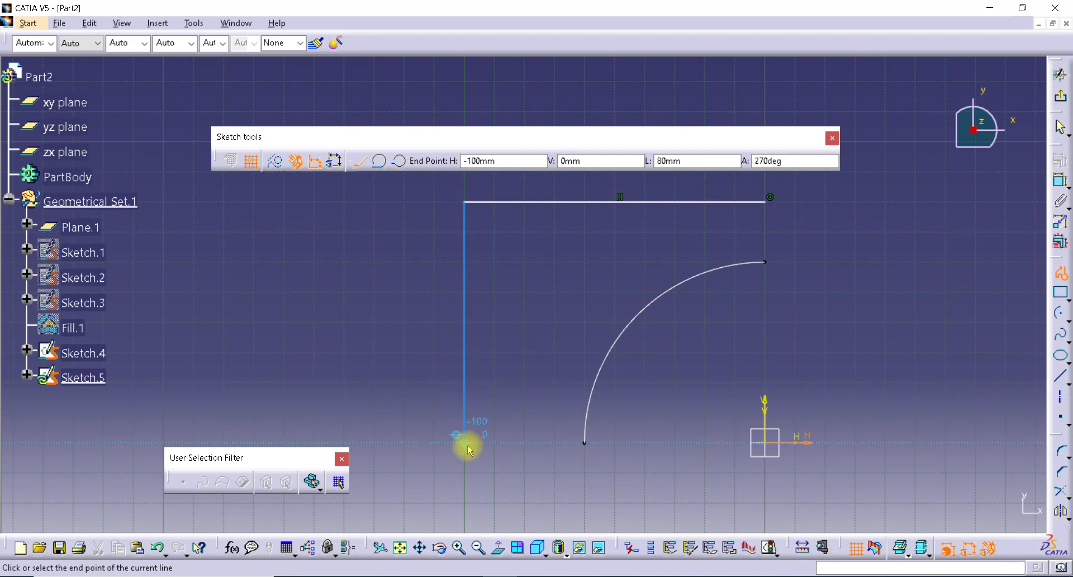
left_click(475, 443)
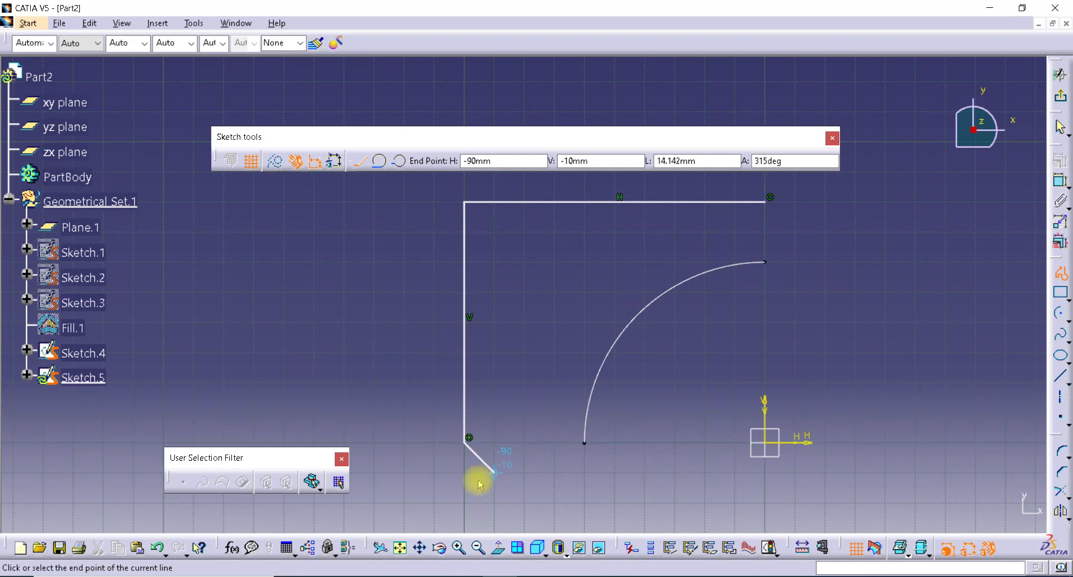
key("Escape")
left_click(471, 439)
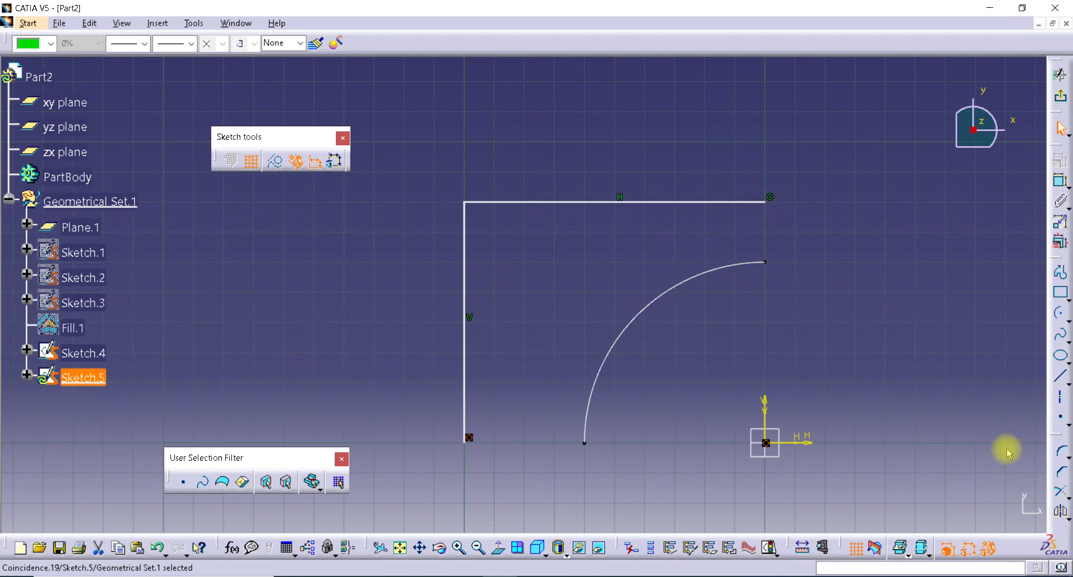
Round the corner between the horizontal and vertical lines and set its radius to 50 mm.
left_click(1064, 450)
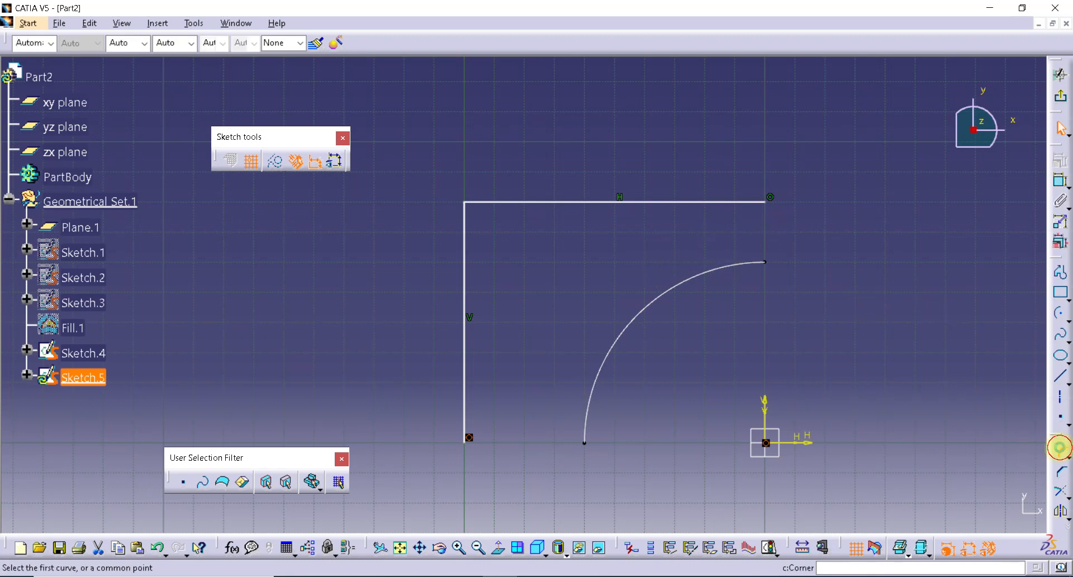
left_click(534, 202)
left_click(466, 251)
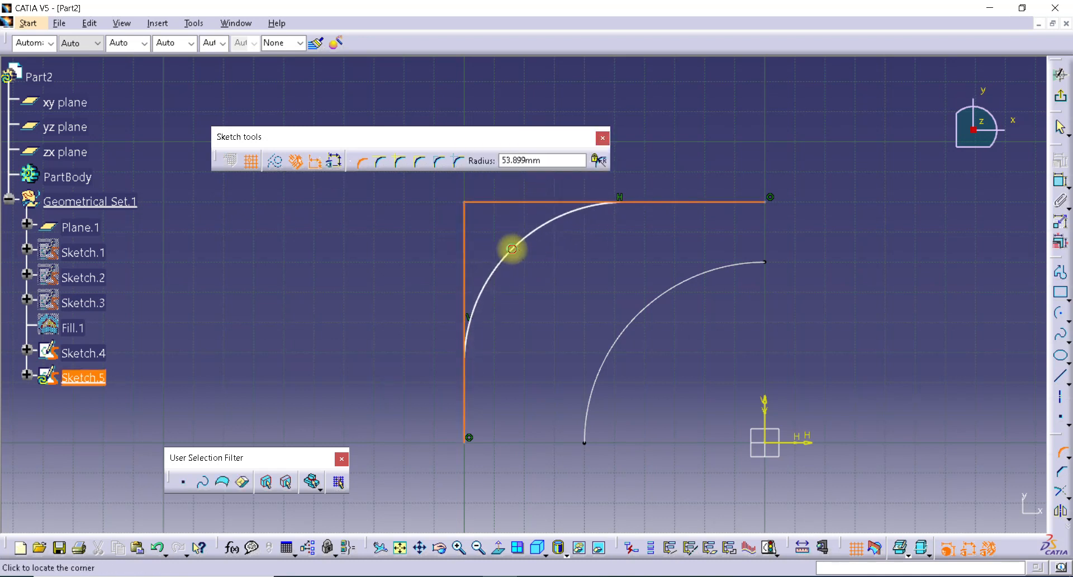
left_click(518, 252)
double_click(546, 283)
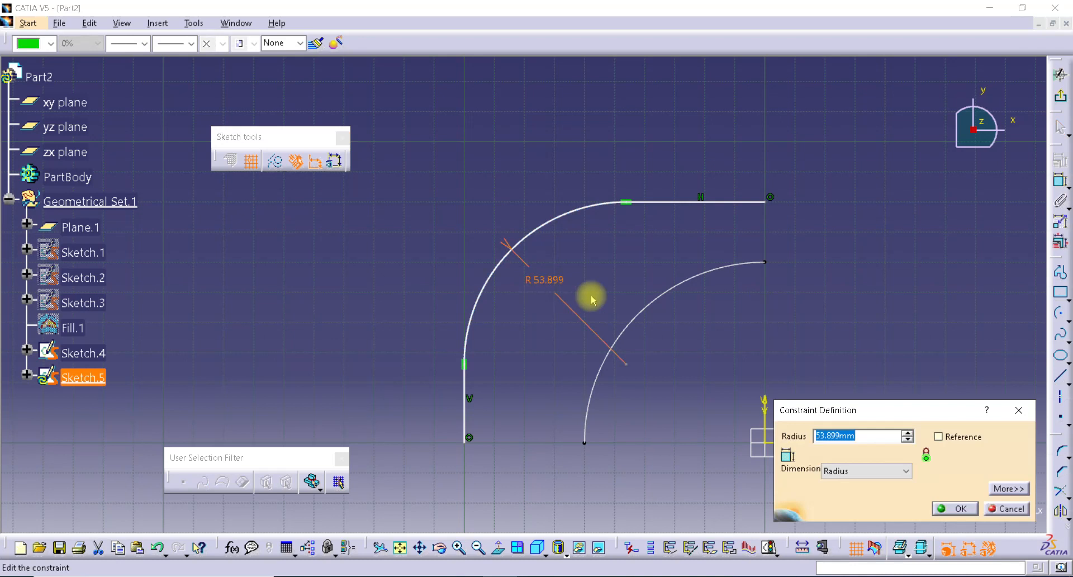
type("50")
key("Return")
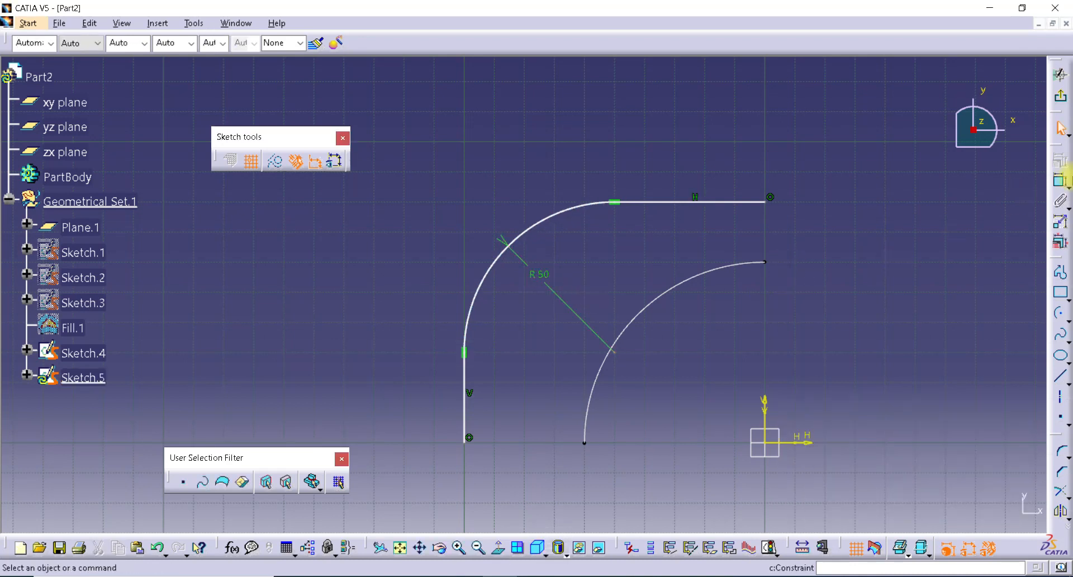
Dimension the horizontal line from the horizontal axis and the vertical line from the vertical axis, and exit the sketch.
left_click(1060, 180)
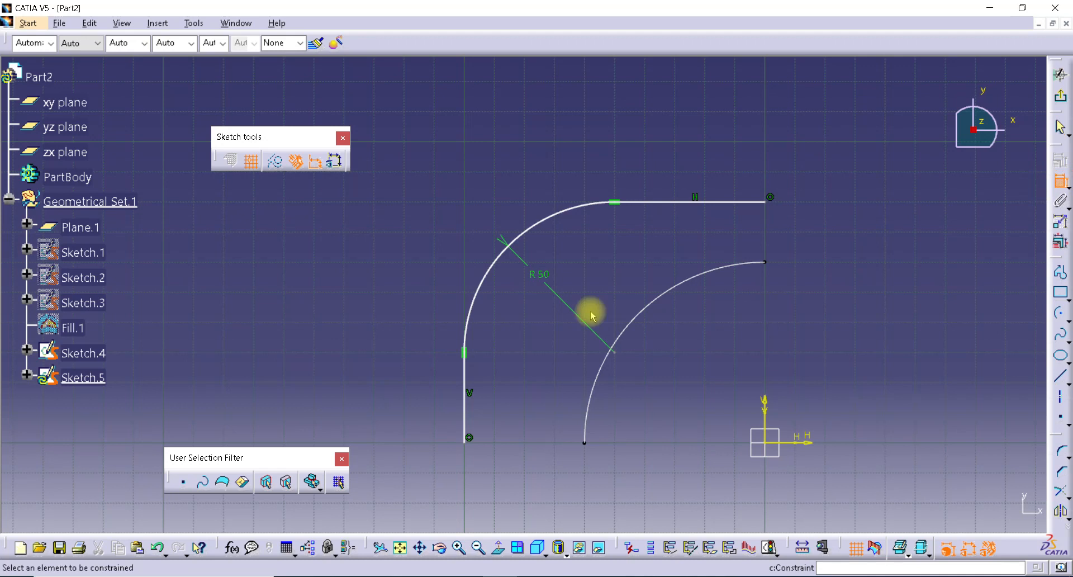
left_click(652, 201)
left_click(807, 442)
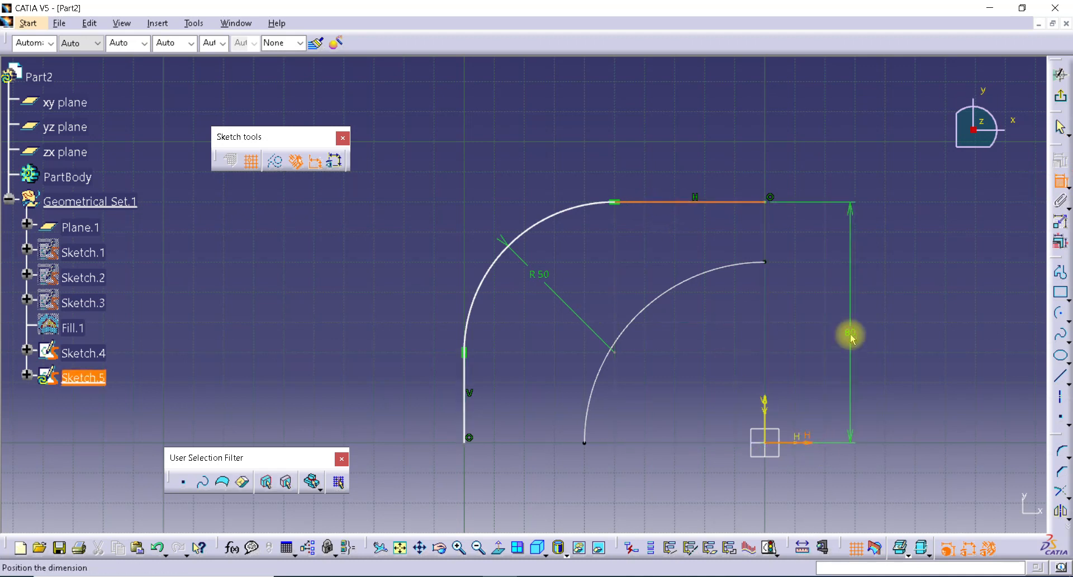
left_click(850, 338)
left_click(1056, 180)
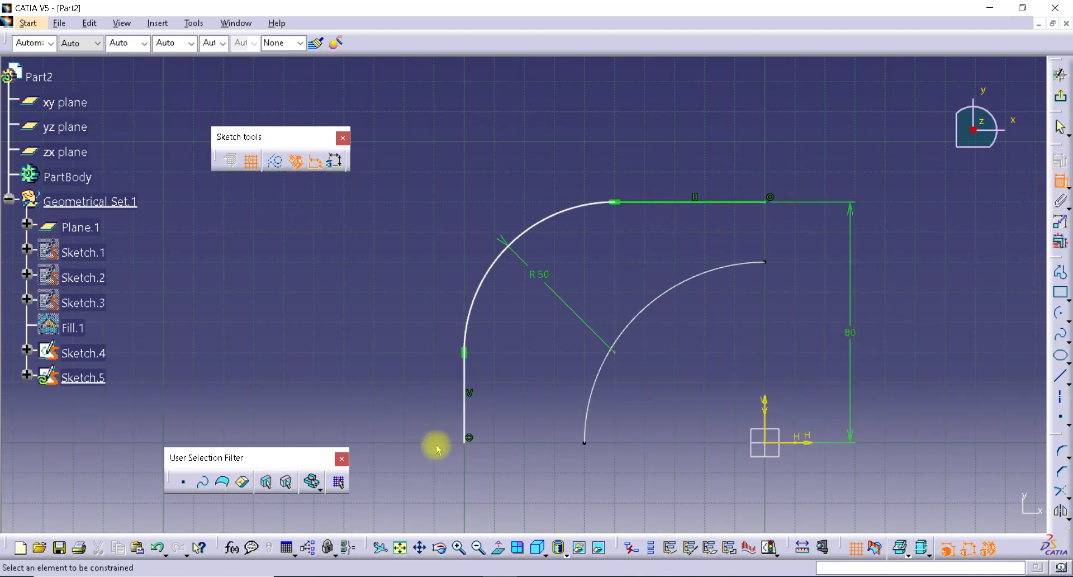
left_click(465, 423)
left_click(764, 414)
left_click(680, 494)
middle_click_drag(620, 401, 602, 363)
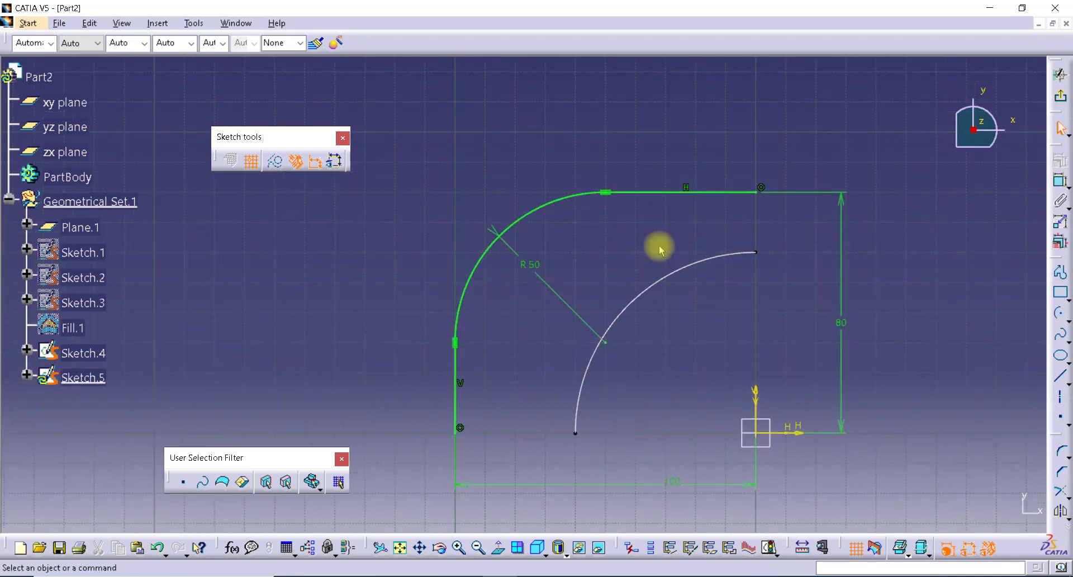
middle_click_drag(608, 262, 551, 241)
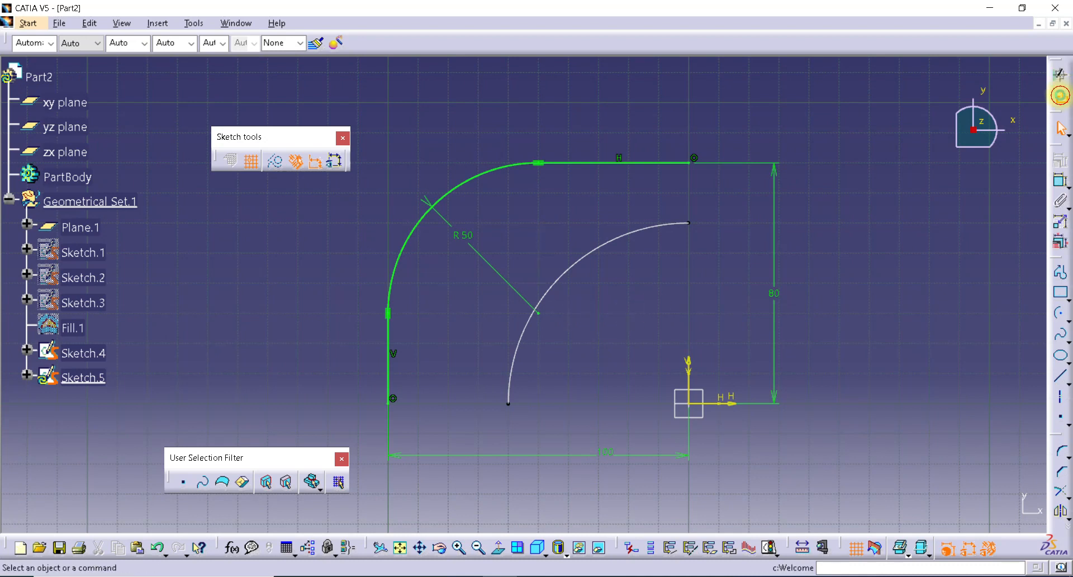
left_click(1060, 75)
left_click(691, 364)
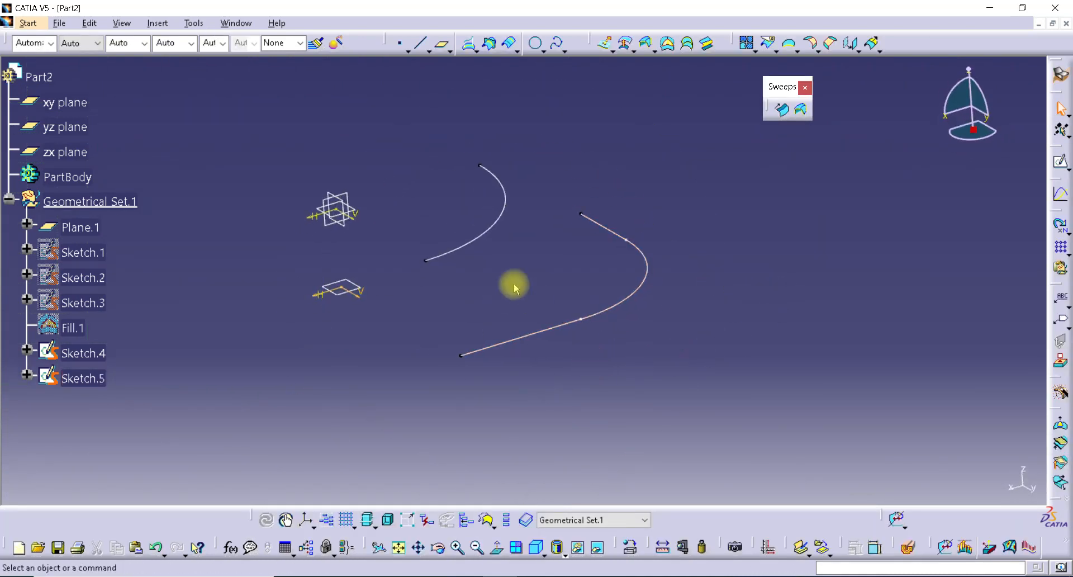
left_click(467, 252)
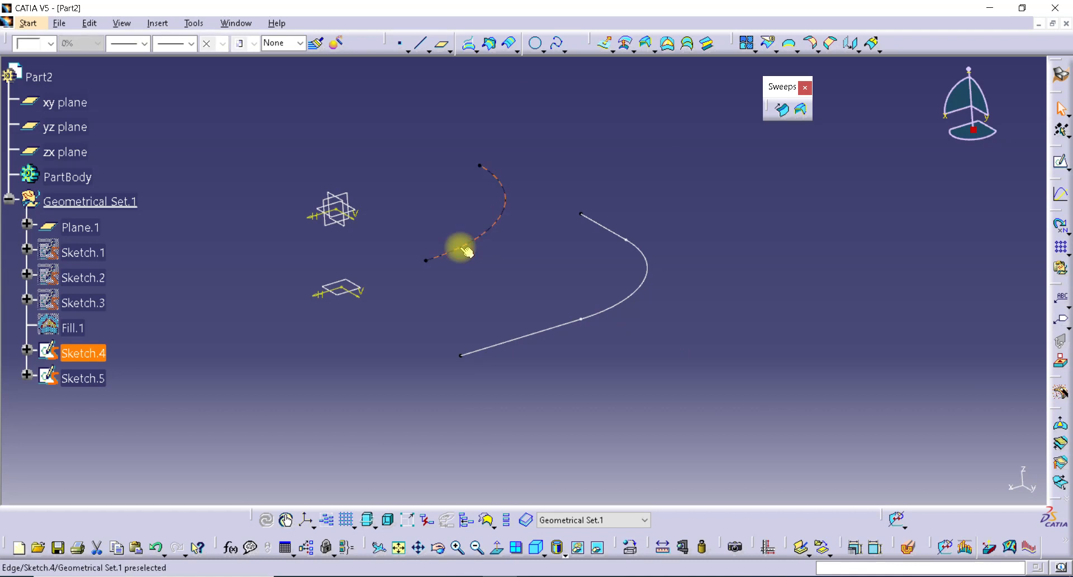
left_click(516, 342)
left_click(504, 290)
middle_click_drag(510, 293, 482, 314)
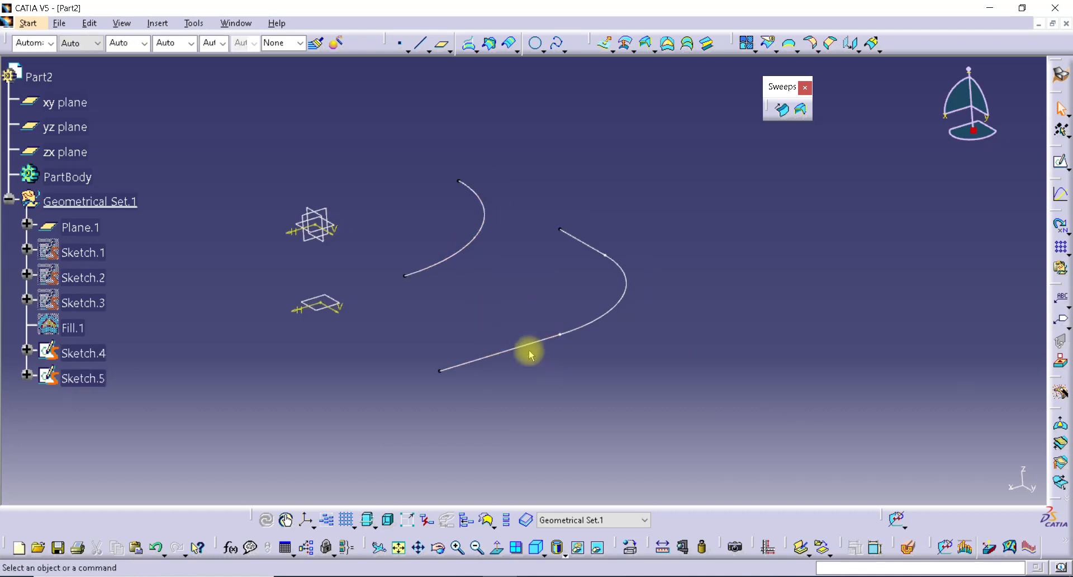
Set the line thickness of Sketch.5, the curve on Plane.1, to 0.35 mm.
left_click(100, 378)
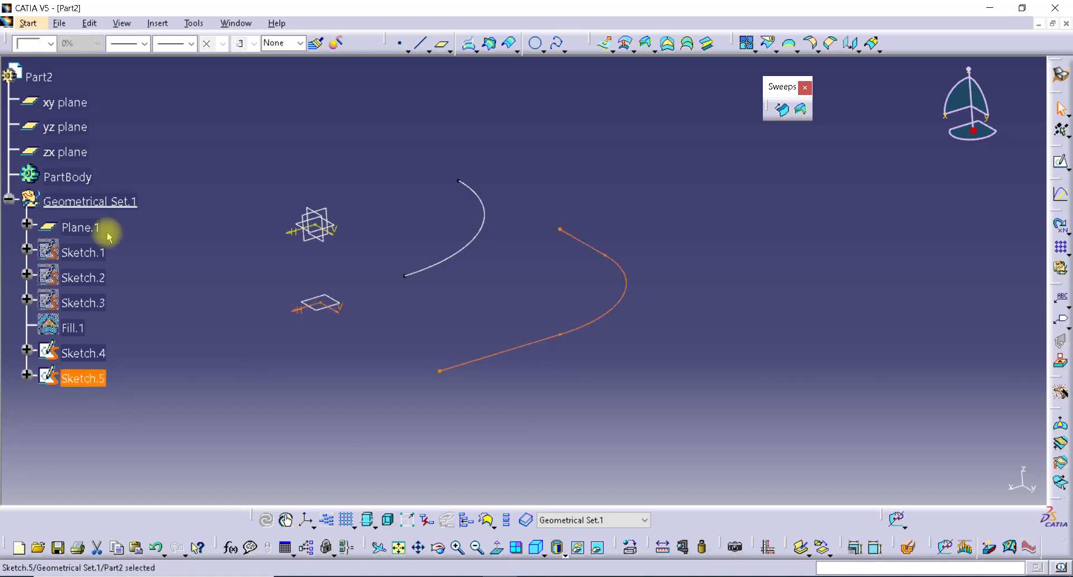
left_click(122, 44)
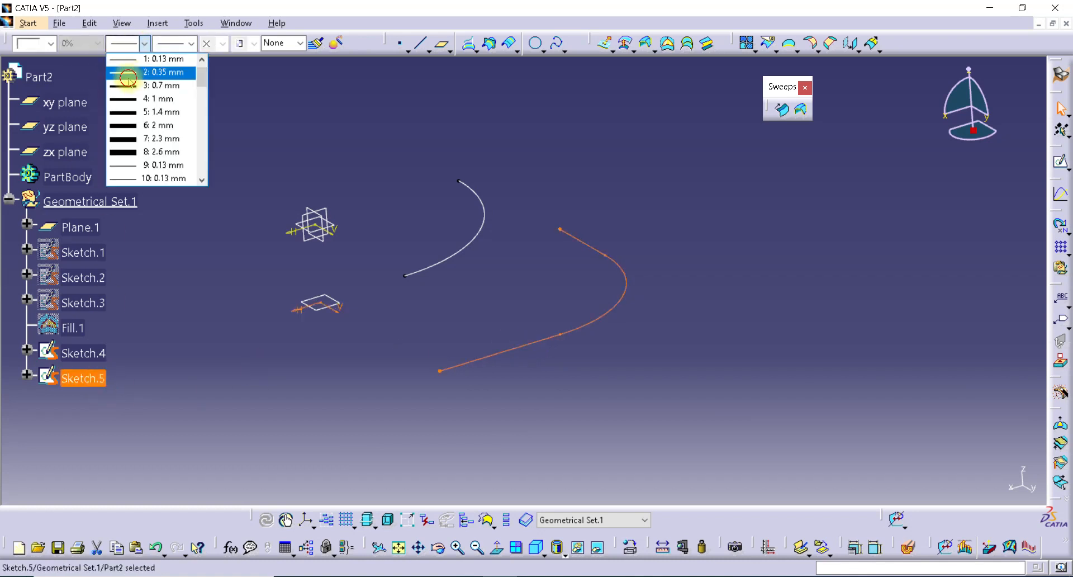
left_click(129, 77)
left_click(441, 327)
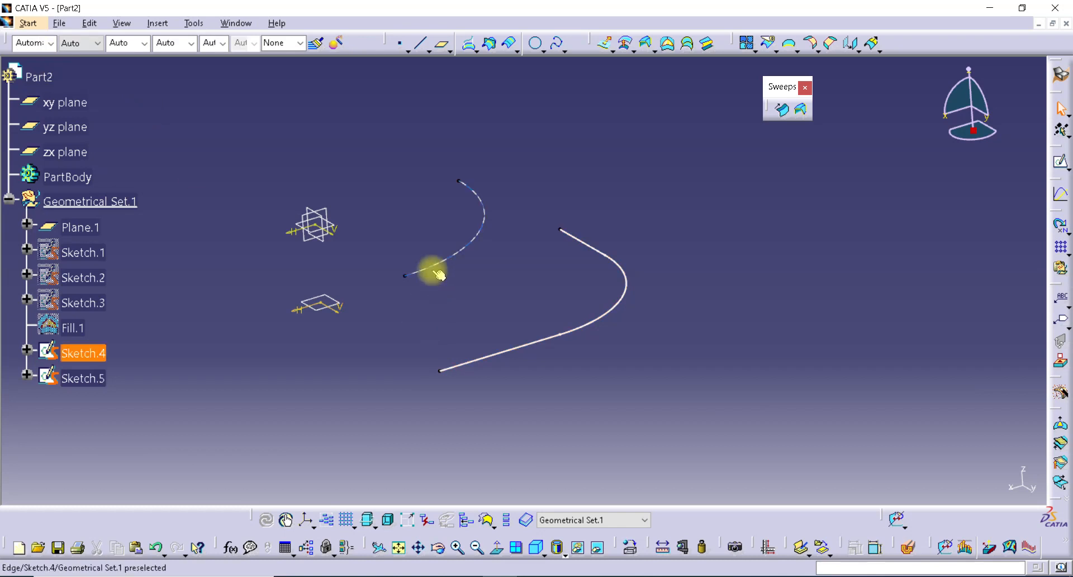
Set the lines and curves colour of Sketch.5 to cyan in its graphic properties.
right_click(98, 385)
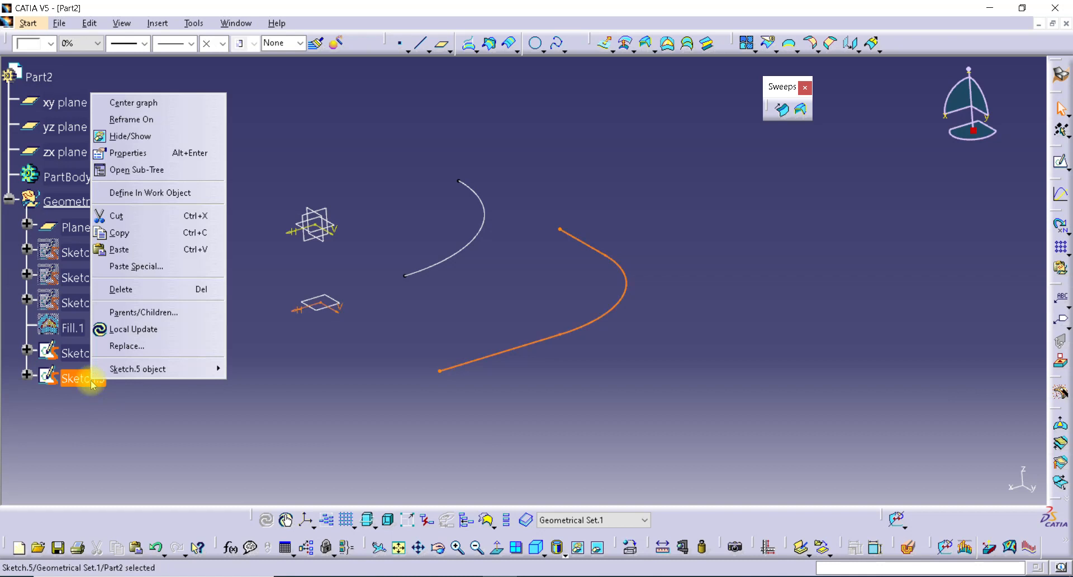
left_click(163, 155)
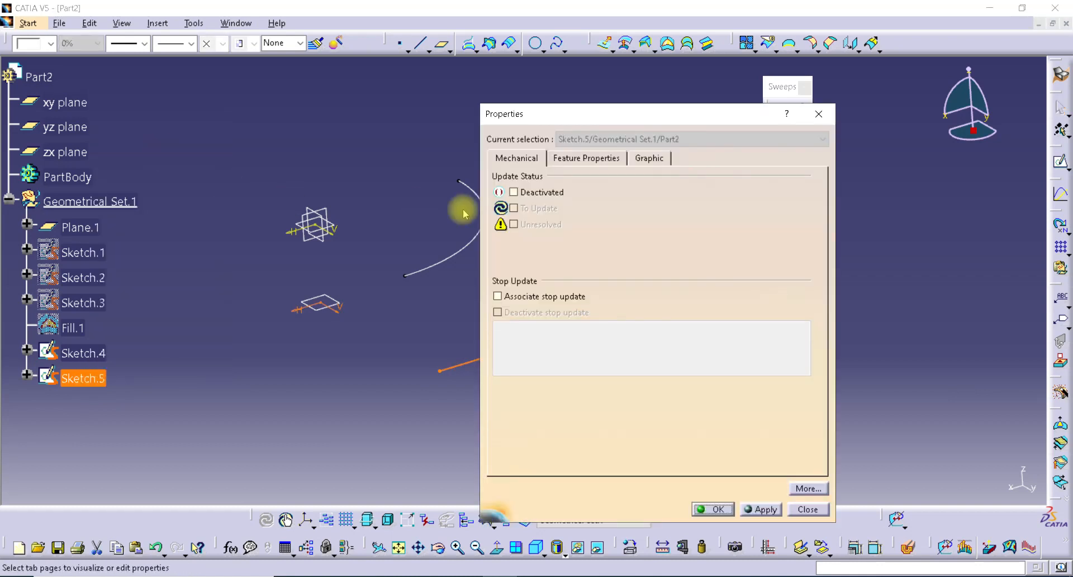
left_click(649, 159)
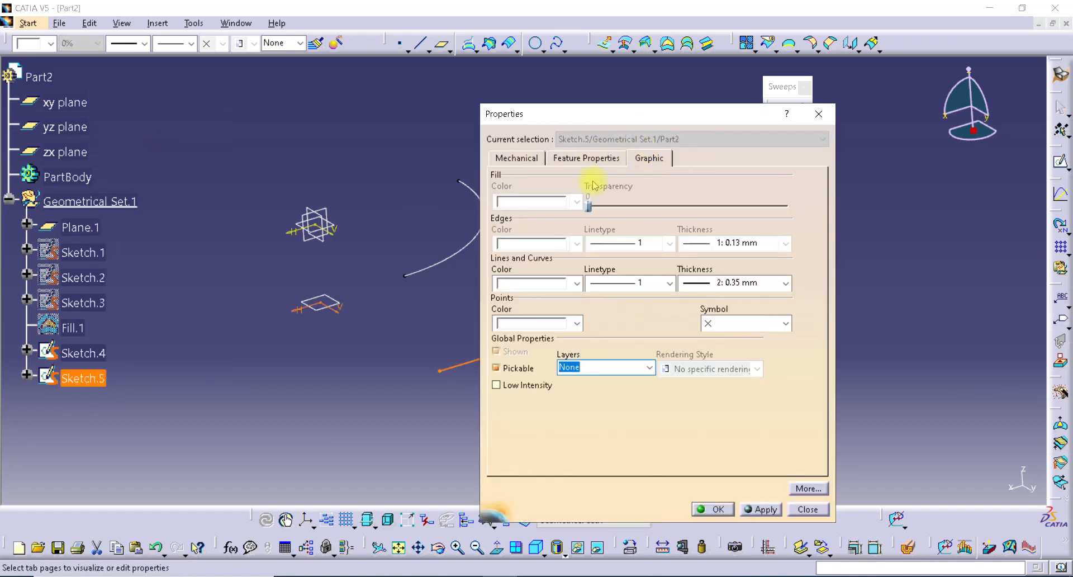
left_click(577, 286)
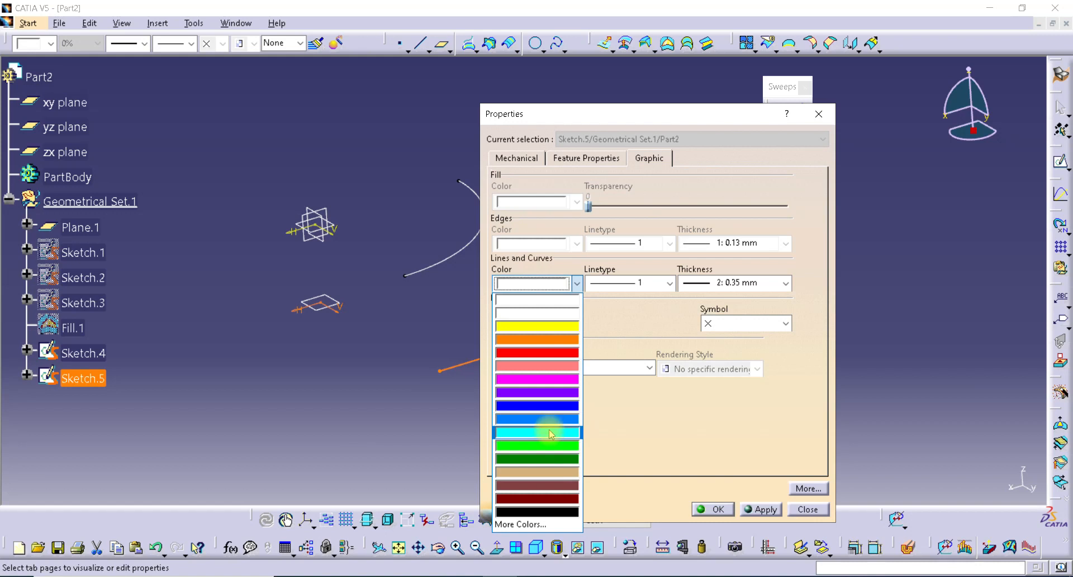
left_click(549, 432)
left_click(717, 510)
left_click(642, 304)
mouse_move(643, 304)
middle_mouse_down()
mouse_move(630, 330)
mouse_move(476, 327)
mouse_move(501, 341)
mouse_move(458, 339)
middle_mouse_up()
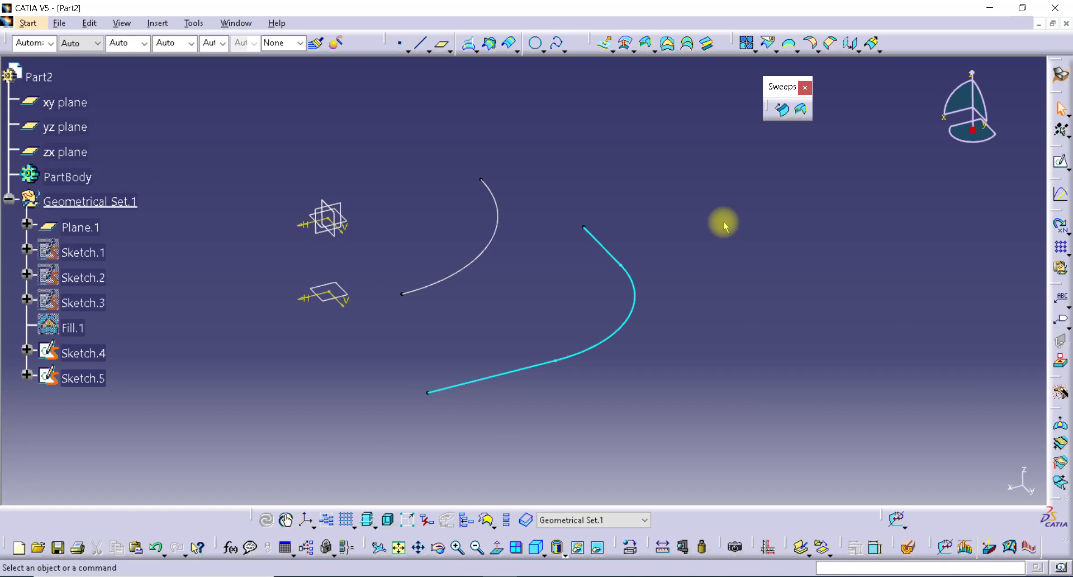
Start an adaptive sweep with Sketch.4 as the guiding curve and spine, keeping the default mean plane as reference surface.
left_click(802, 111)
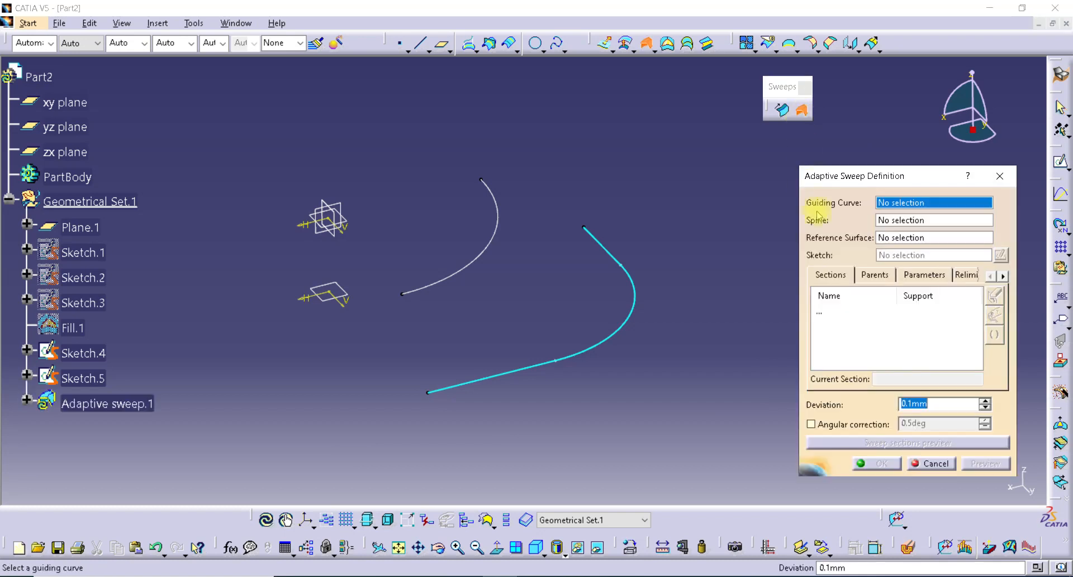
left_click_drag(832, 178, 757, 150)
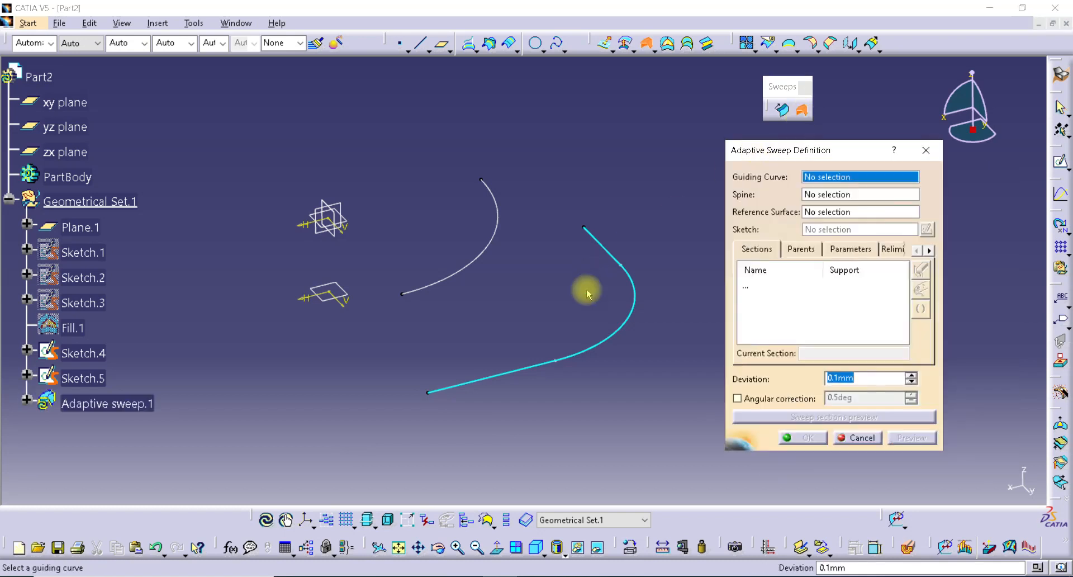
middle_click_drag(565, 291, 553, 276)
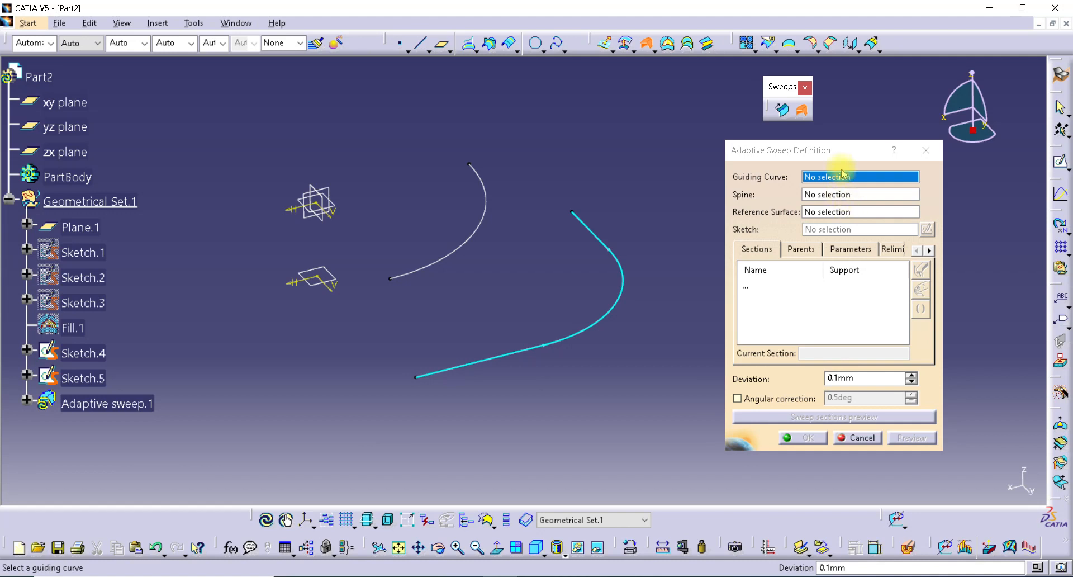
left_click(845, 182)
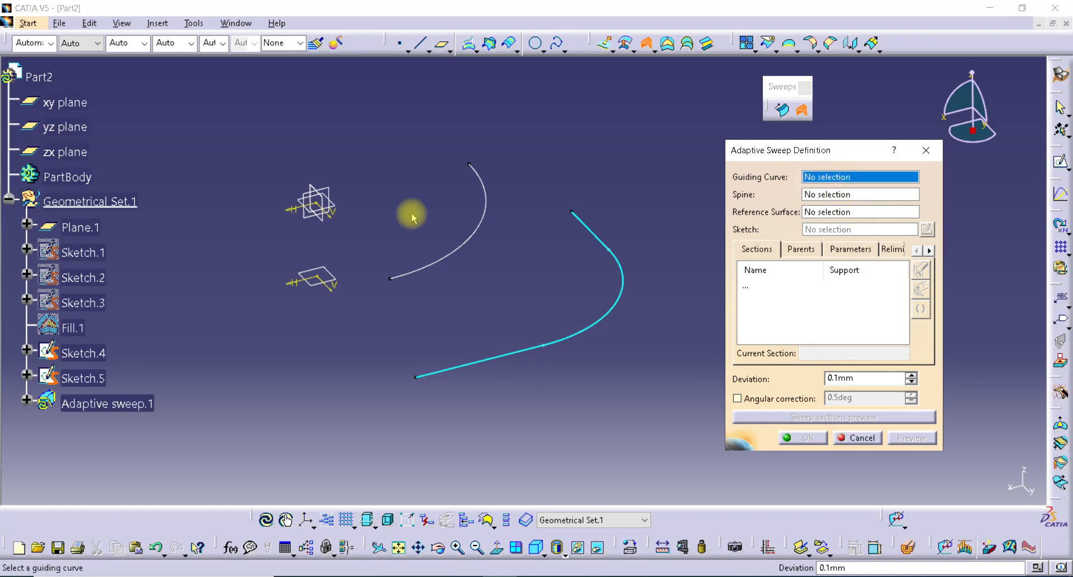
left_click(435, 267)
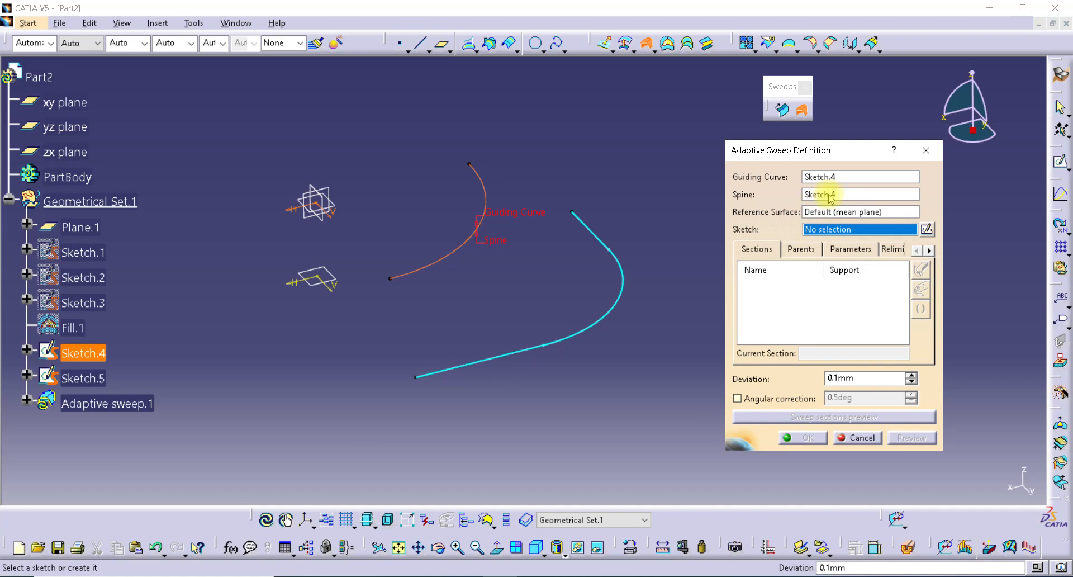
left_click(861, 196)
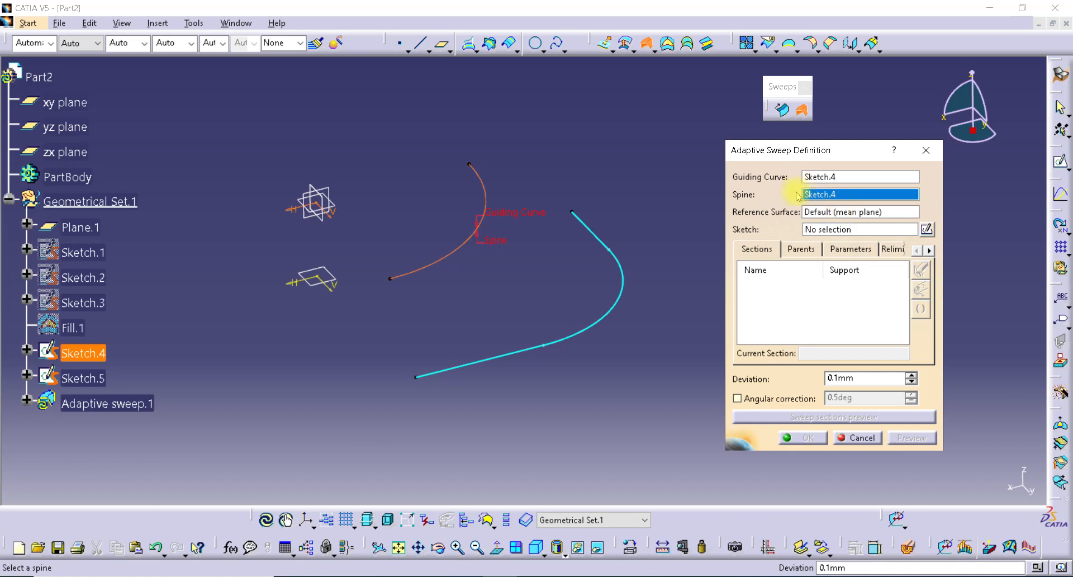
left_click(833, 213)
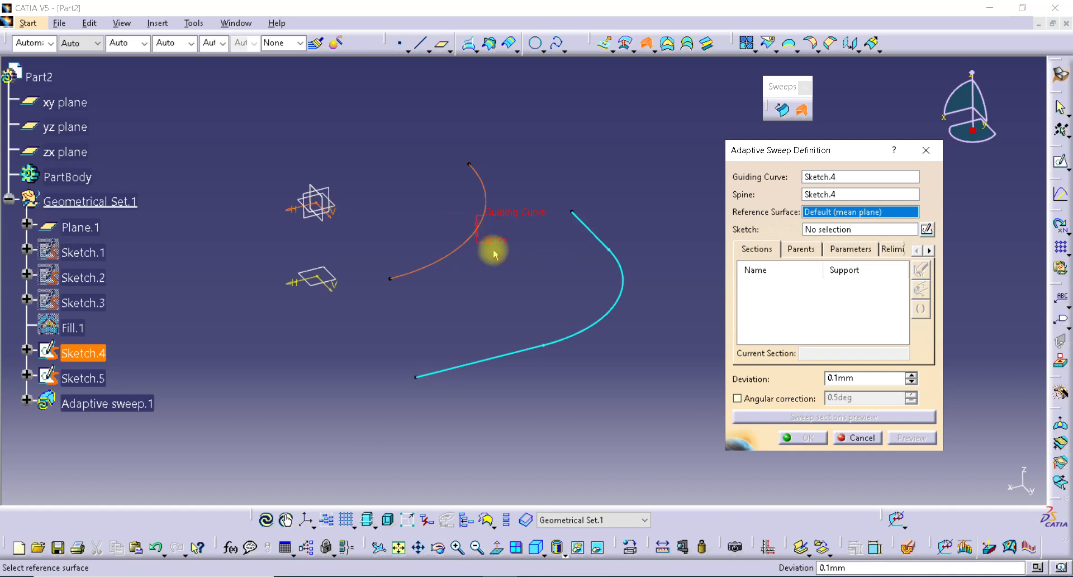
middle_click_drag(529, 302, 511, 305)
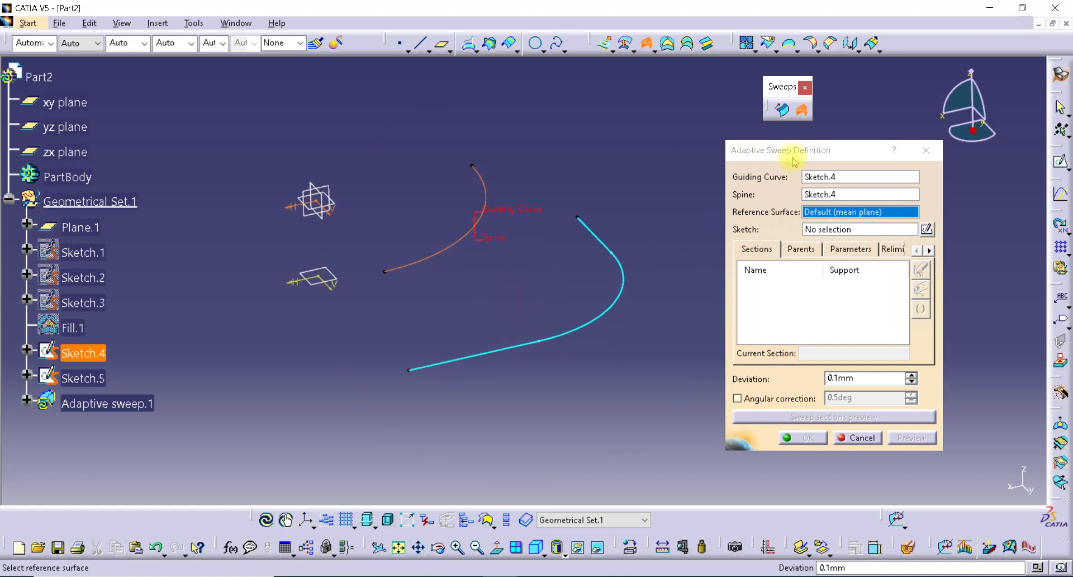
Create a section sketch for the adaptive sweep at the near endpoint of Sketch.4, adding Sketch.5 as a construction element.
left_click(851, 229)
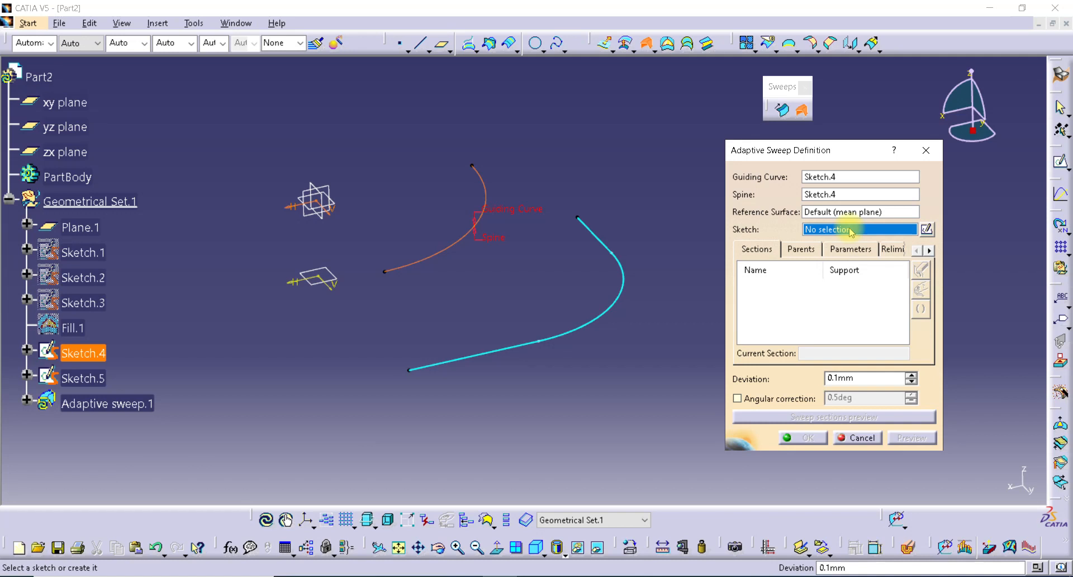
left_click(927, 229)
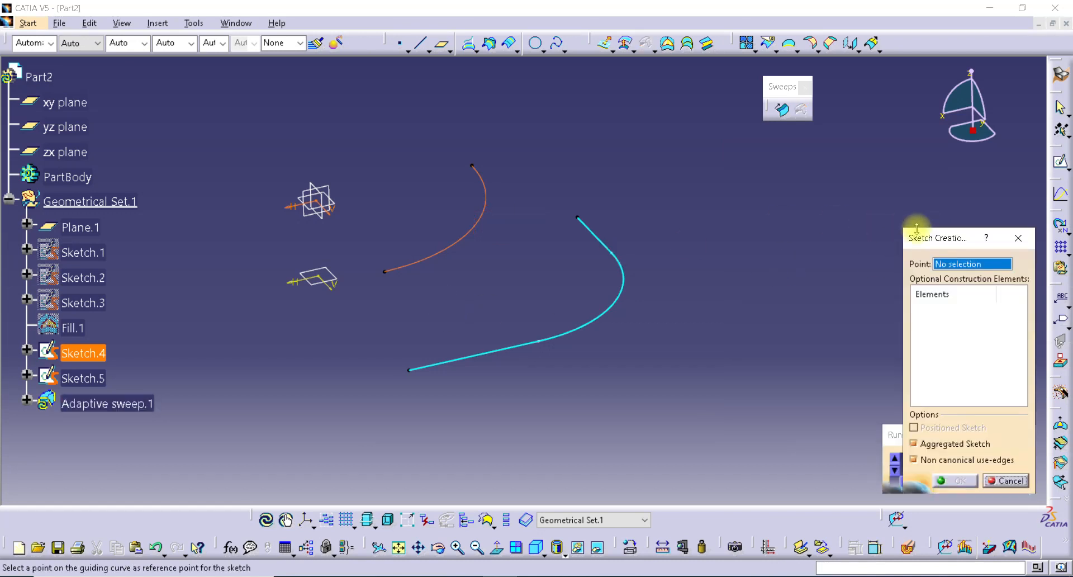
left_click_drag(924, 238, 732, 185)
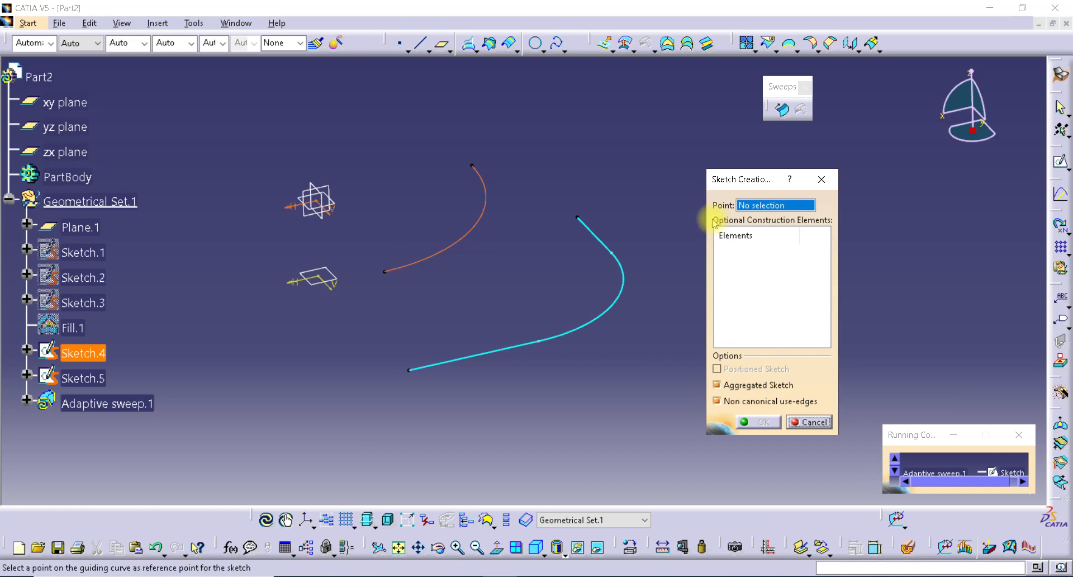
left_click(387, 274)
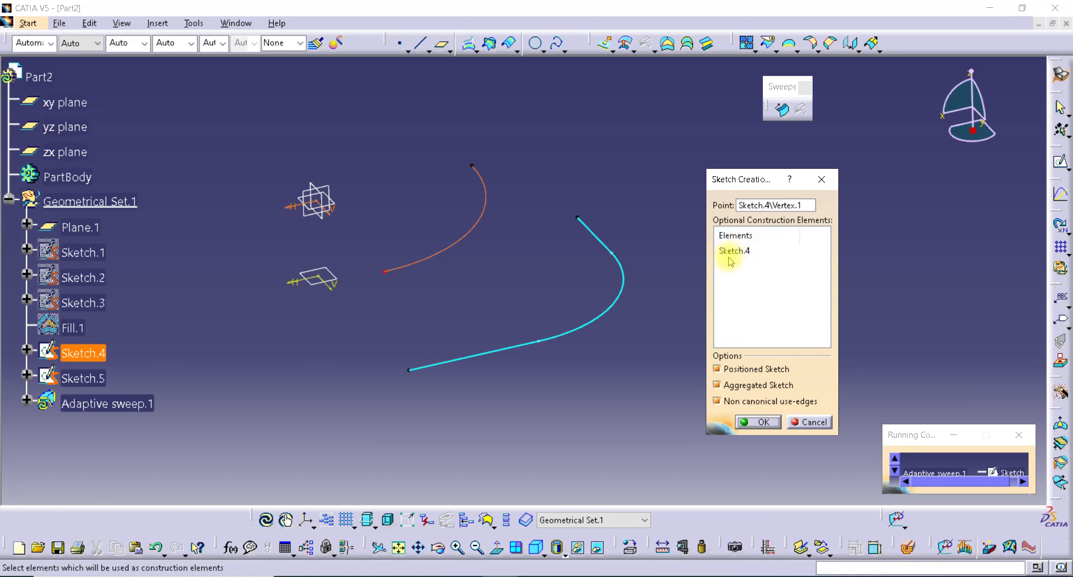
left_click(422, 371)
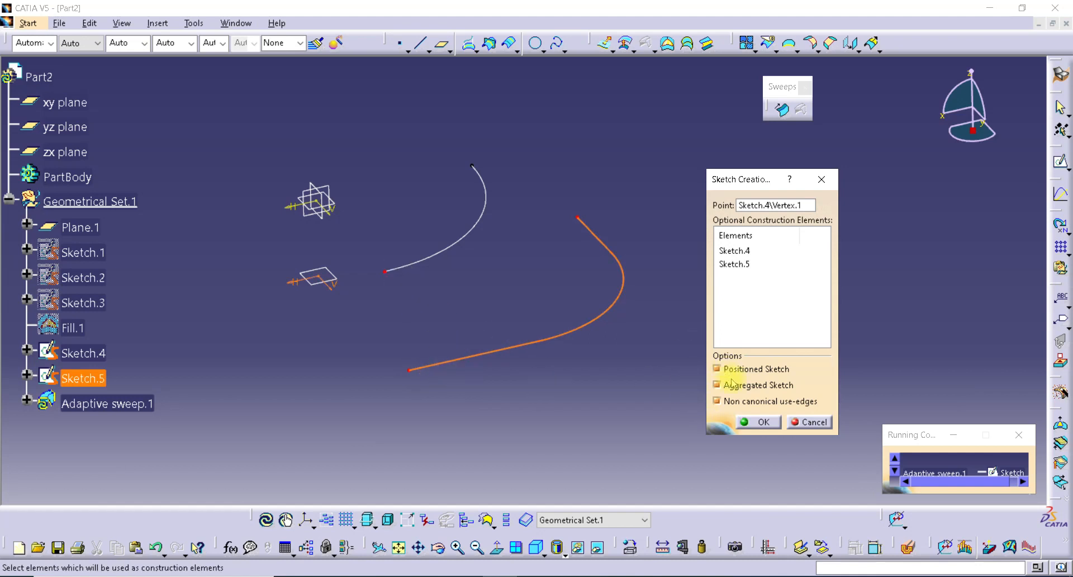
left_click(758, 422)
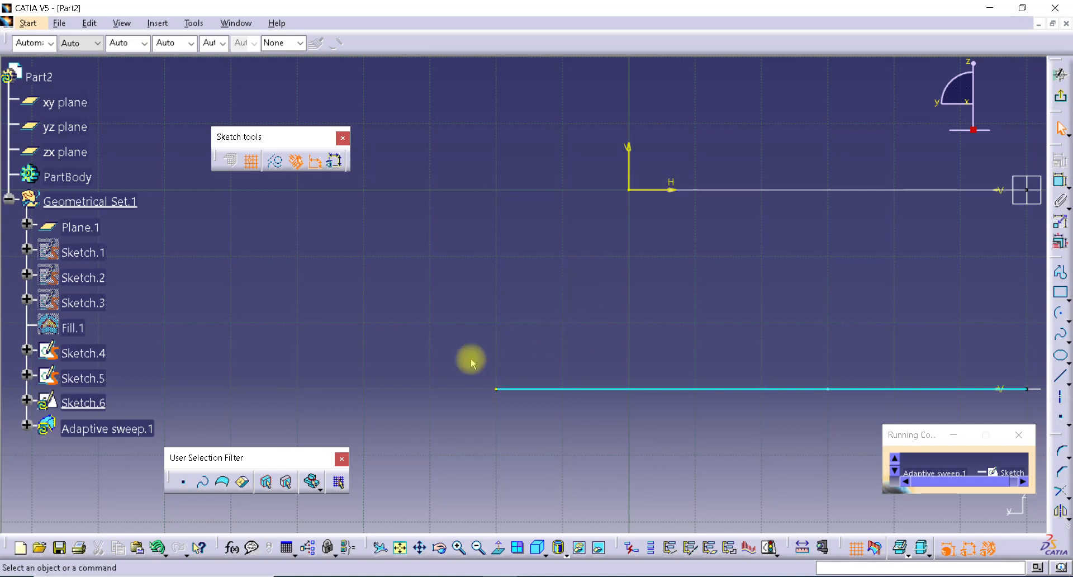
left_click_drag(470, 373, 512, 397)
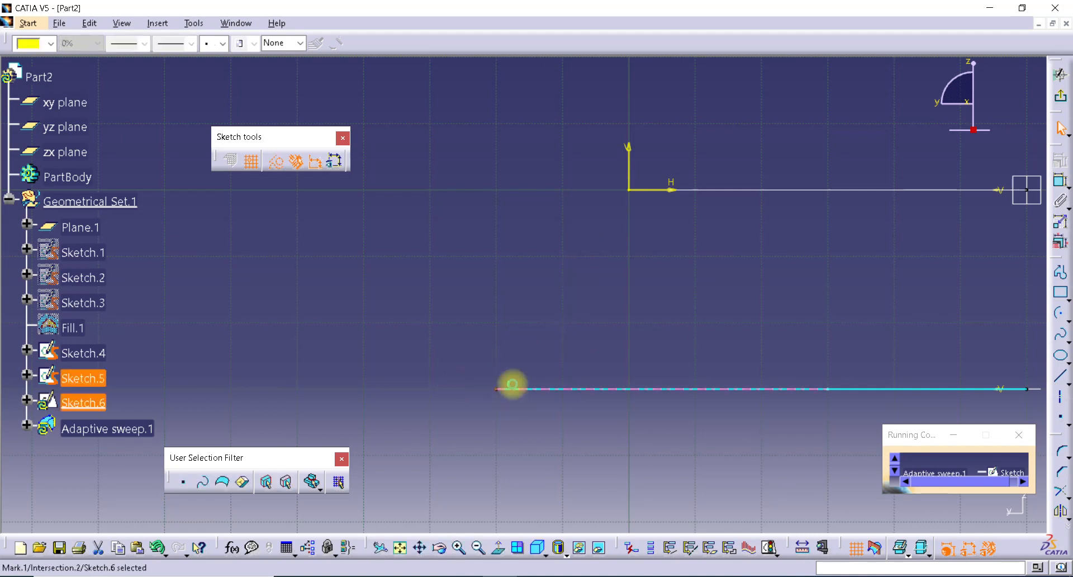
left_click(509, 373)
mouse_move(508, 372)
middle_mouse_down()
mouse_move(570, 411)
mouse_move(486, 397)
middle_mouse_up()
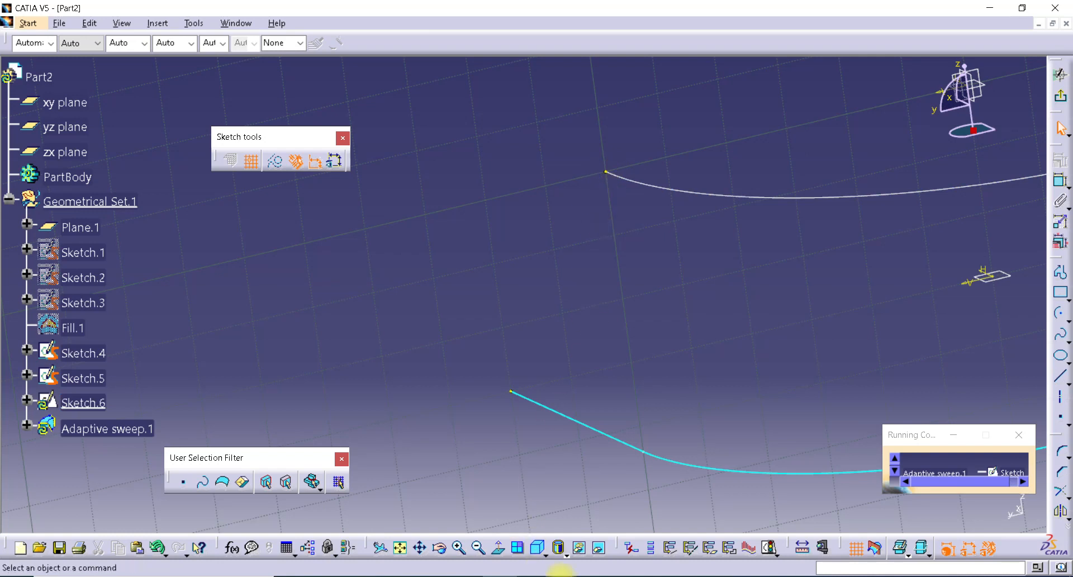
Switch to the online meeting window, admit the participant waiting in the lobby, and return to CATIA.
mouse_move(564, 571)
left_click(659, 509)
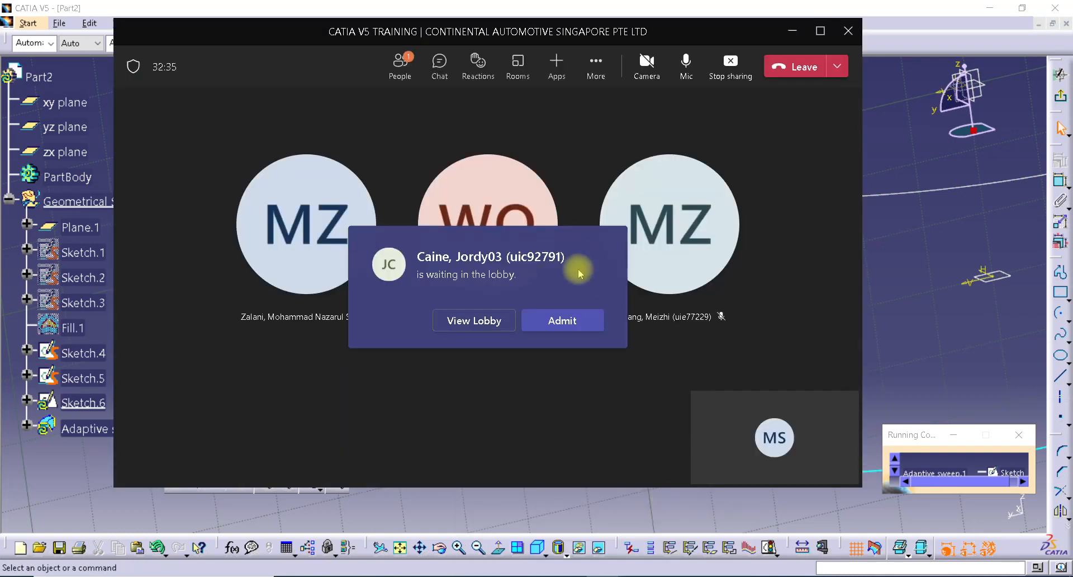
left_click(575, 321)
left_click(894, 297)
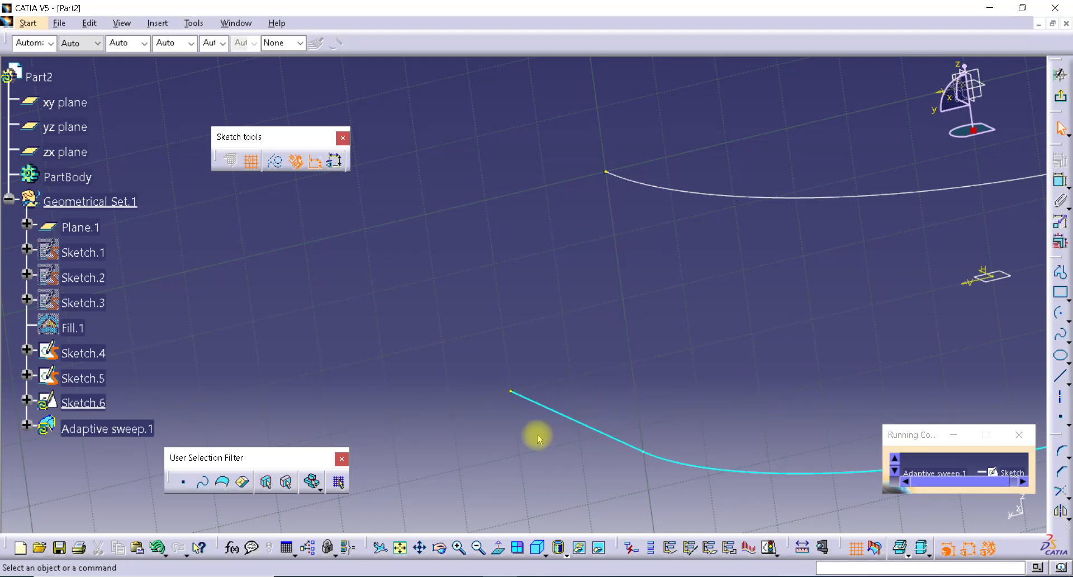
Draw a profile from Sketch.4's endpoint to Sketch.5's endpoint: a horizontal line about 10 mm long, a slanted line and a vertical line about 20 mm long.
left_click(498, 548)
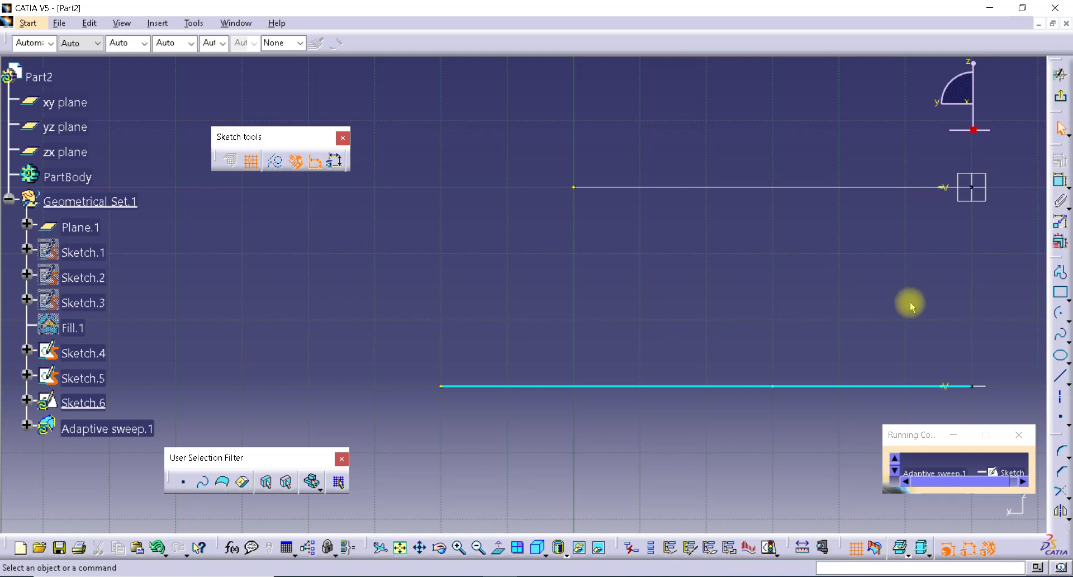
left_click(1060, 272)
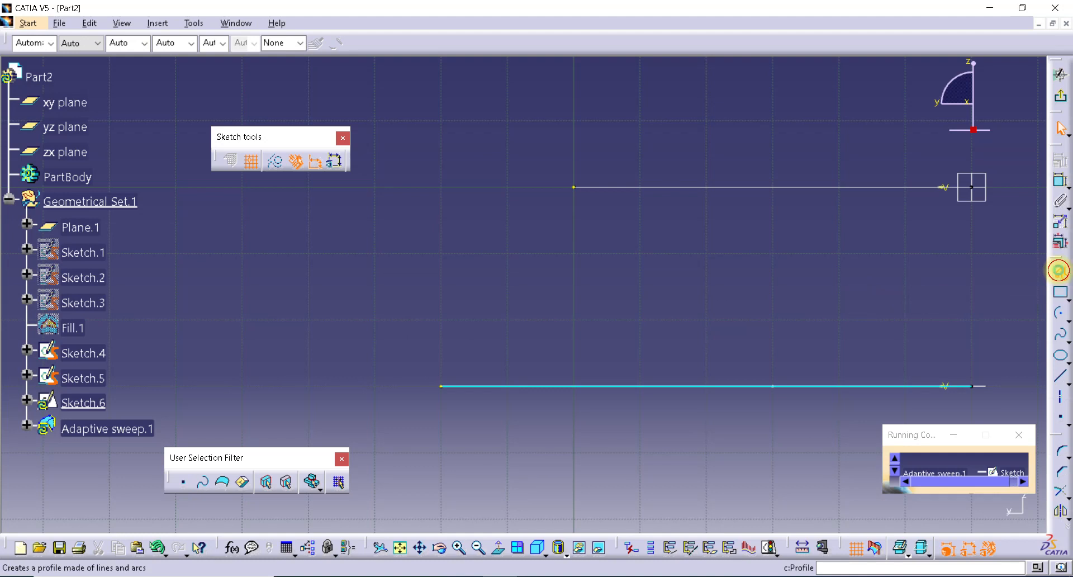
left_click(574, 189)
left_click(512, 198)
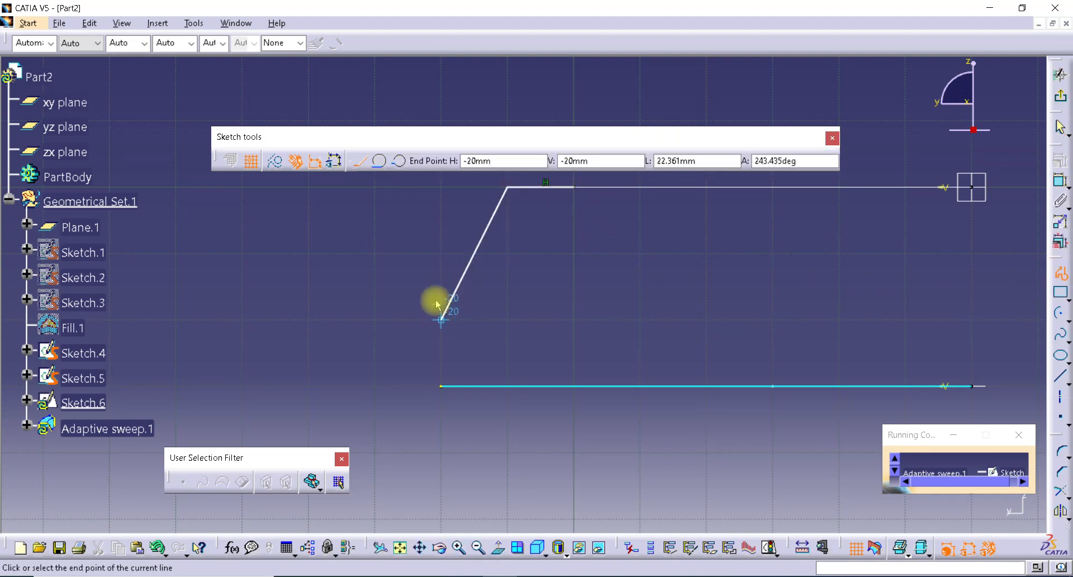
left_click(440, 281)
left_click(441, 386)
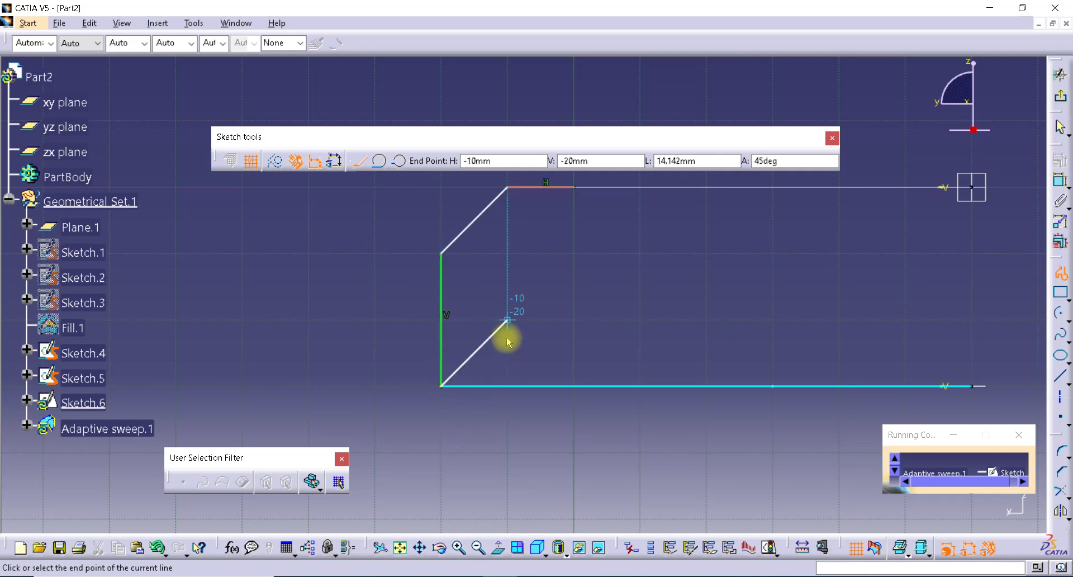
key("Escape")
mouse_move(515, 299)
middle_mouse_down()
mouse_move(526, 335)
mouse_move(534, 284)
middle_mouse_up()
left_click(527, 334)
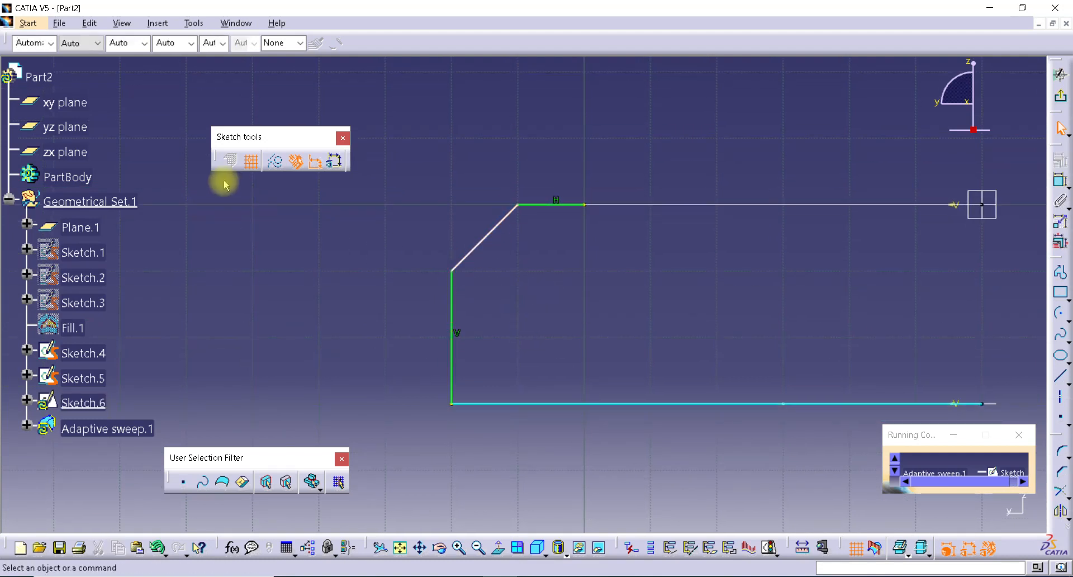
Turn off grid snapping and reposition the slanted line's two endpoints, shortening the vertical line to about 13 mm.
left_click(250, 161)
left_click_drag(452, 271, 452, 308)
mouse_move(522, 205)
left_mouse_down()
mouse_move(495, 207)
mouse_move(546, 213)
mouse_move(508, 223)
mouse_move(522, 219)
left_mouse_up()
left_click(519, 252)
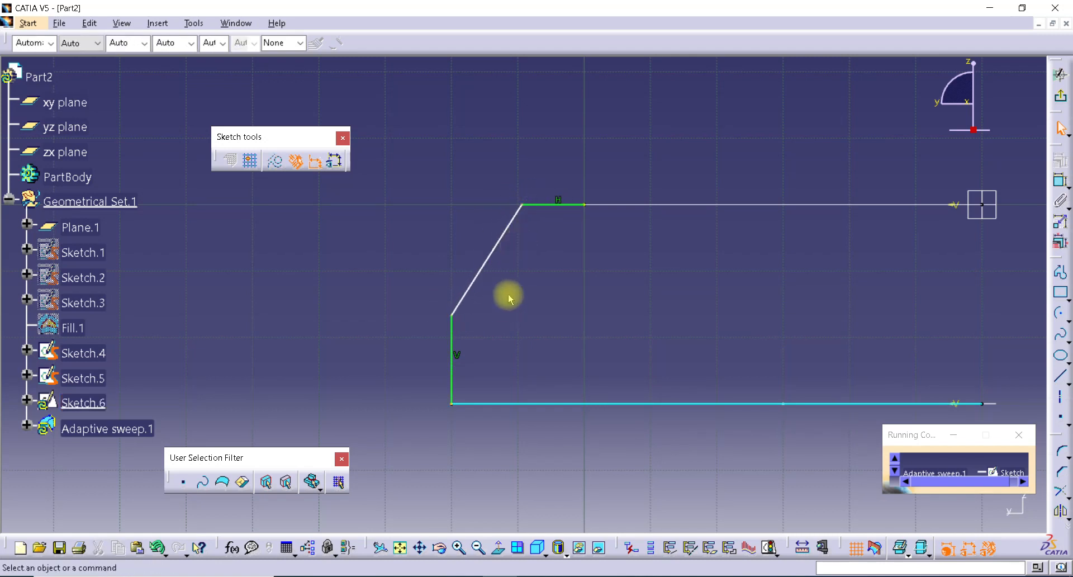
mouse_move(522, 208)
left_mouse_down()
mouse_move(533, 211)
mouse_move(520, 230)
left_mouse_up()
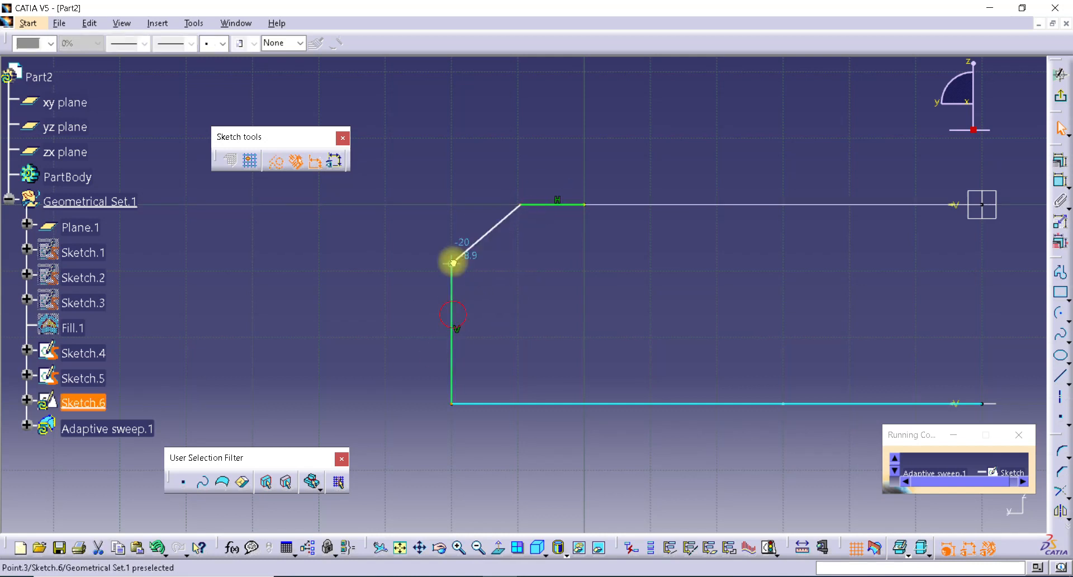
left_click(452, 315)
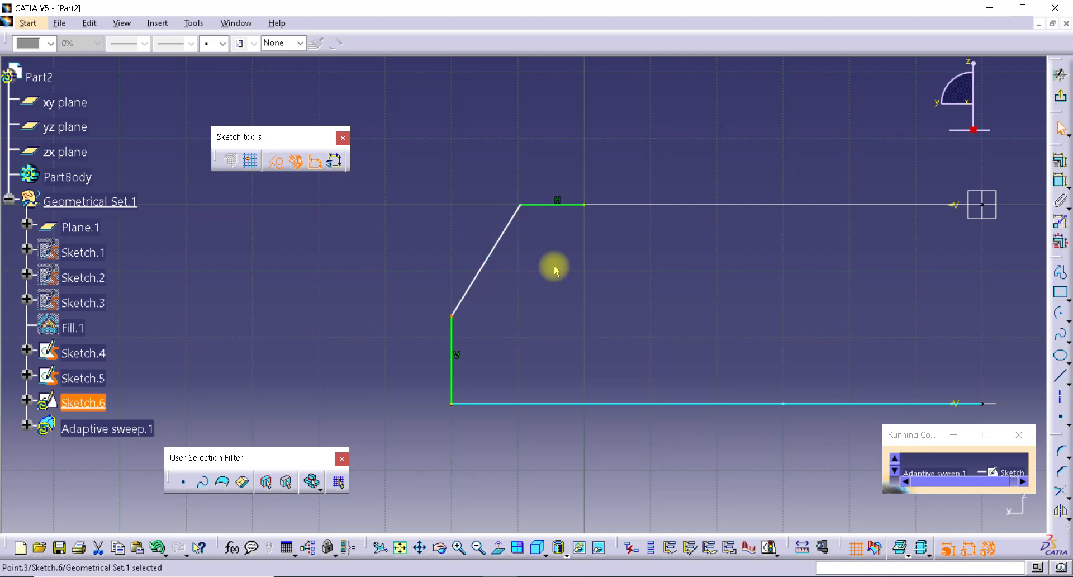
left_click(517, 260)
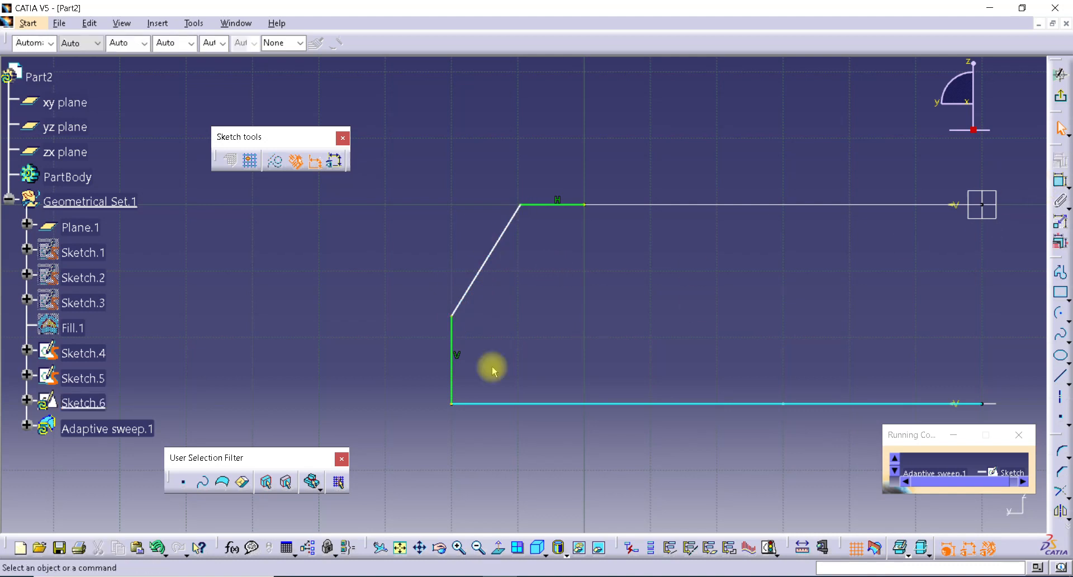
Dimension the profile's horizontal line and set its length to 10 mm.
left_click(1056, 182)
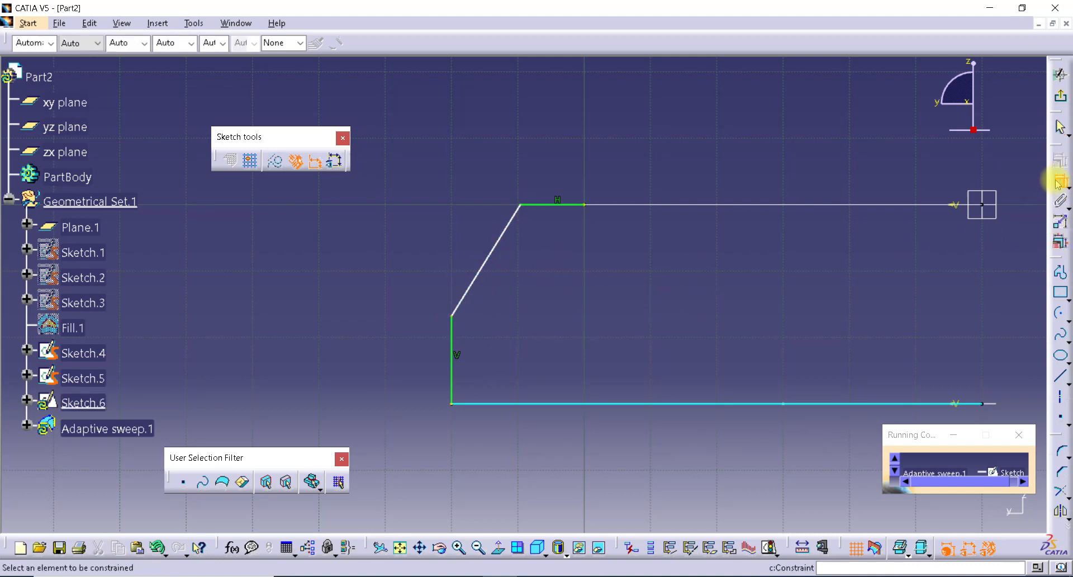
left_click(550, 207)
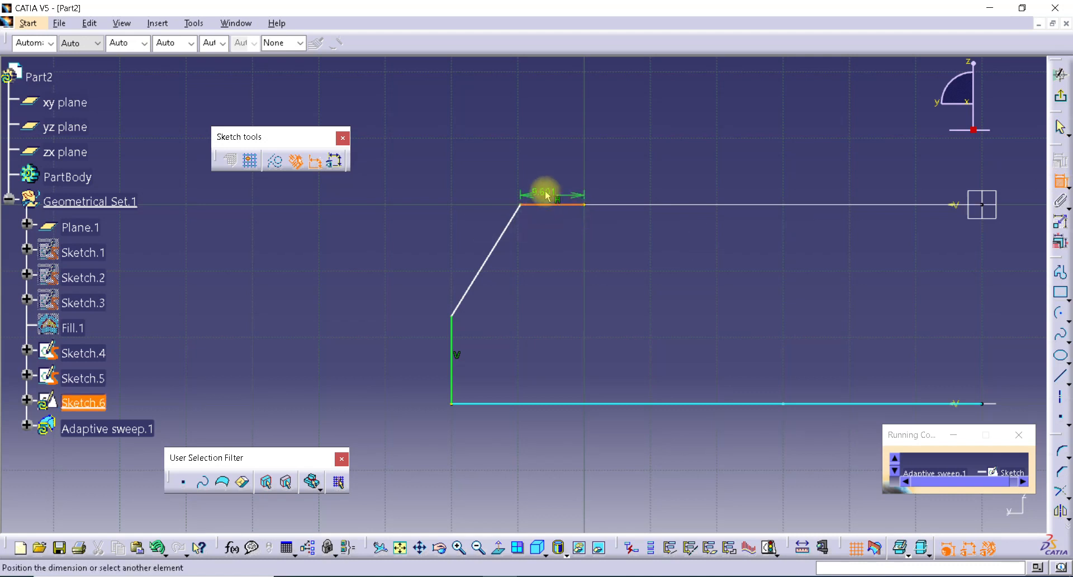
left_click(547, 177)
double_click(546, 177)
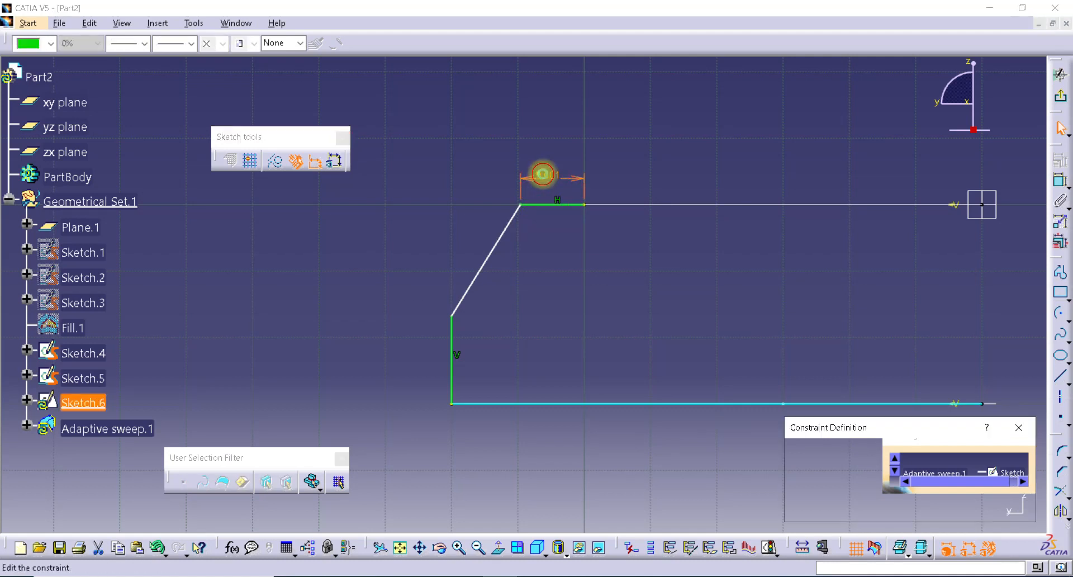
type("10")
key("Return")
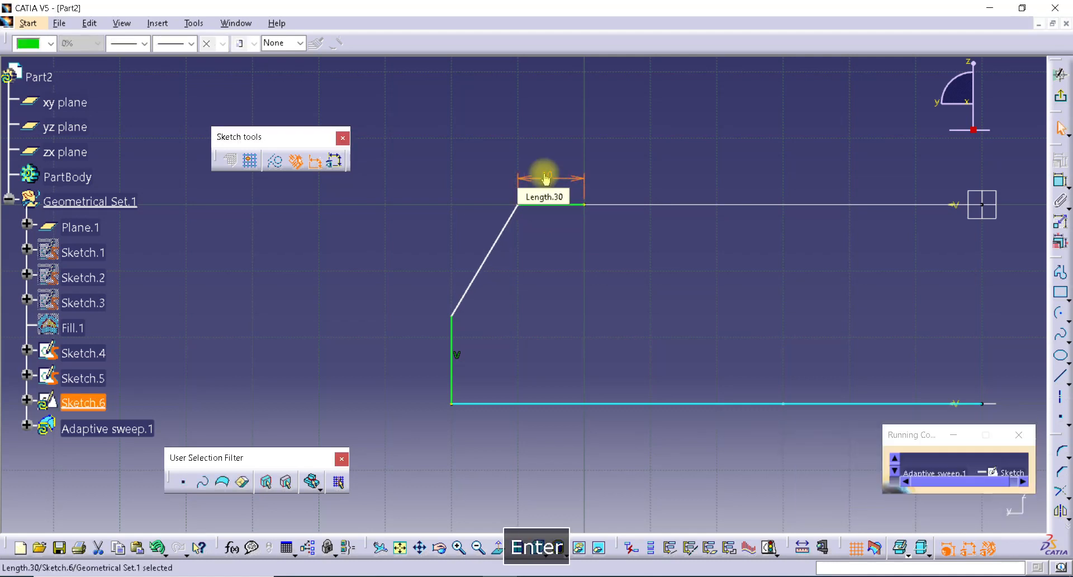
left_click(672, 294)
Dimension the profile's vertical line and set its length to 10 mm.
left_click(1061, 180)
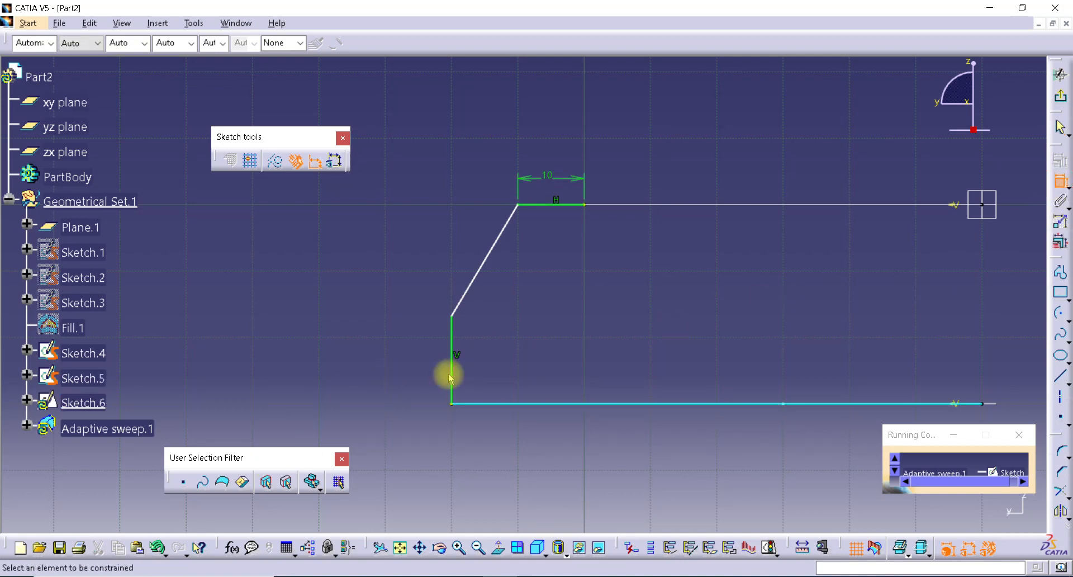
left_click(452, 374)
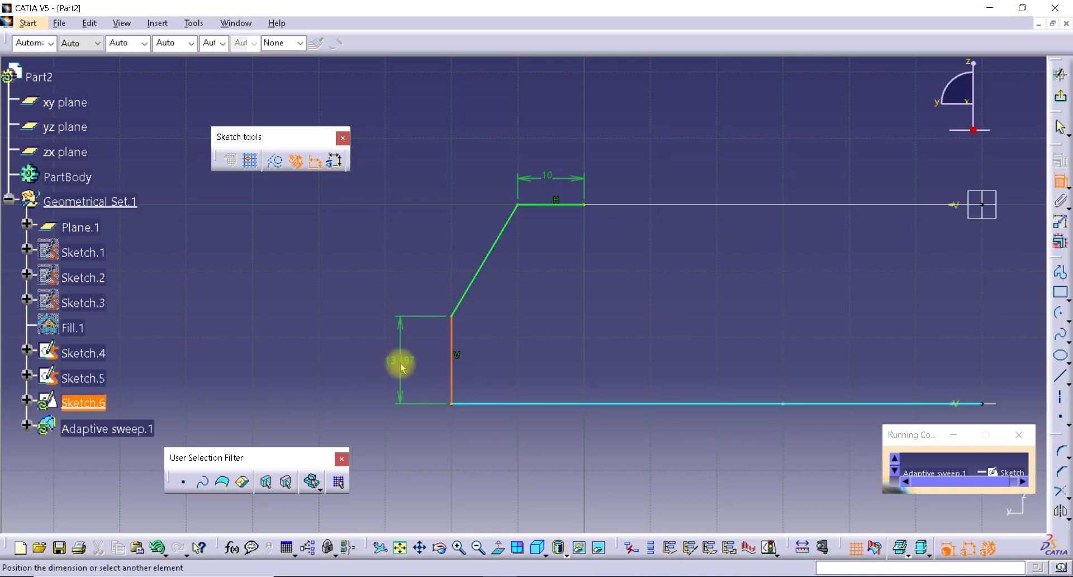
left_click(406, 356)
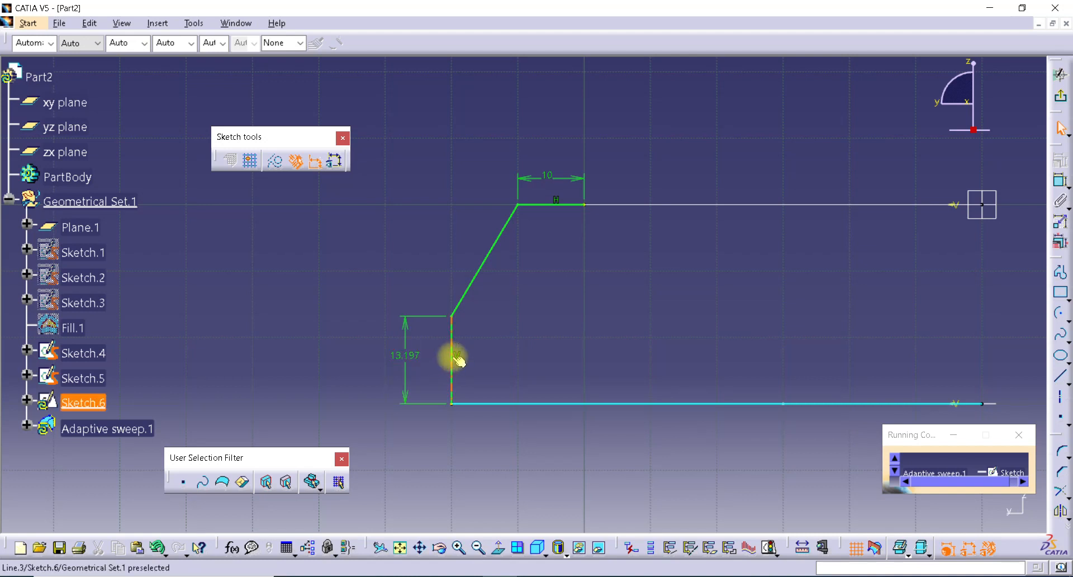
double_click(410, 361)
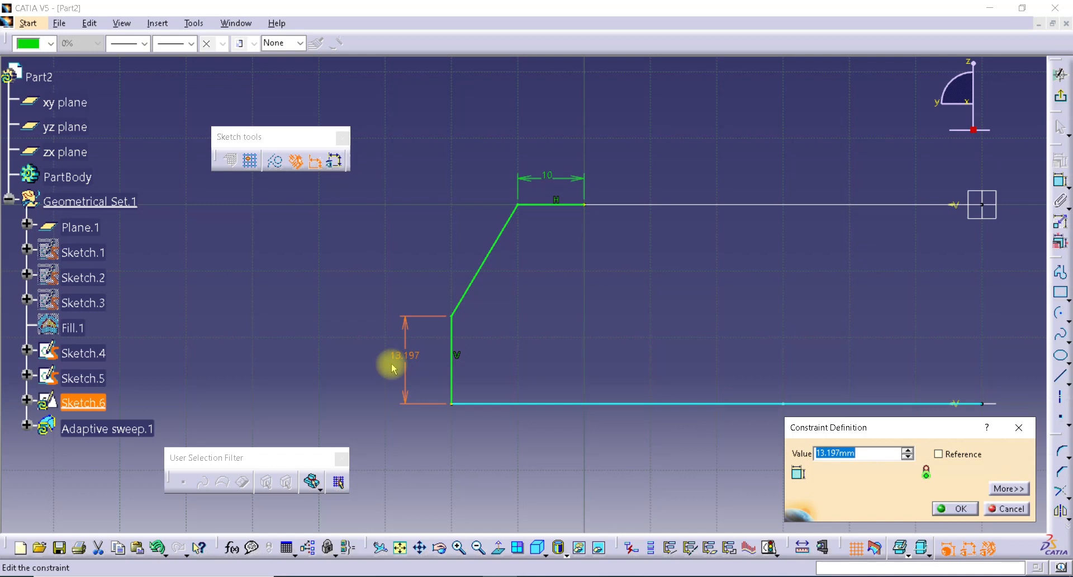
type("10")
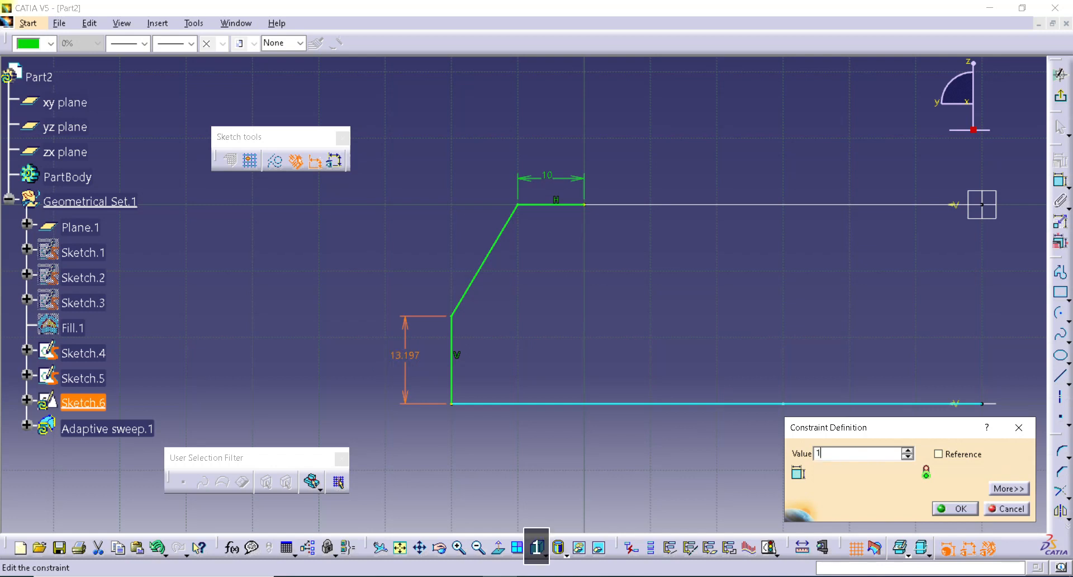
key("Return")
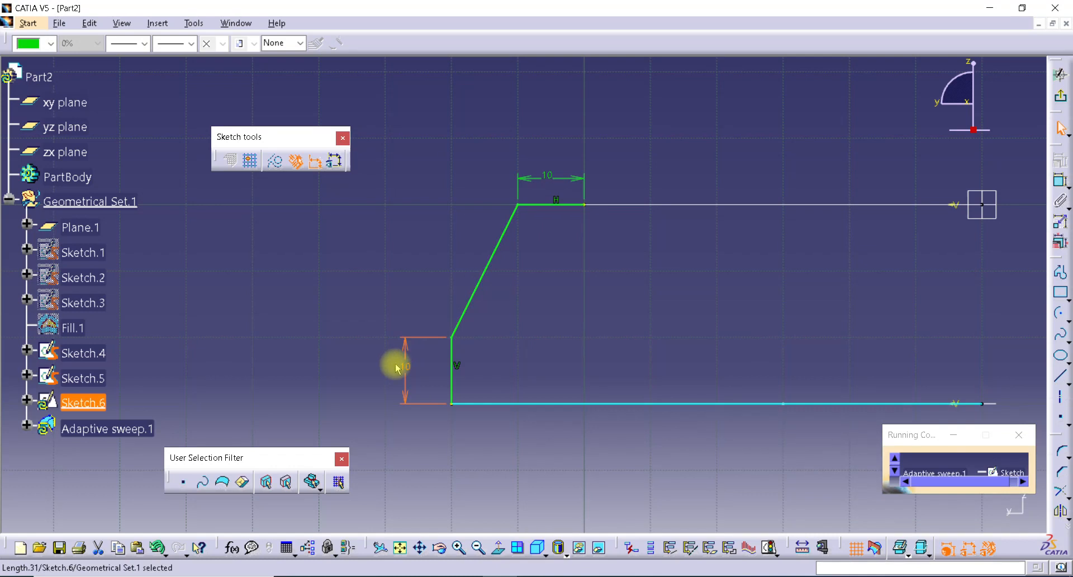
left_click(392, 278)
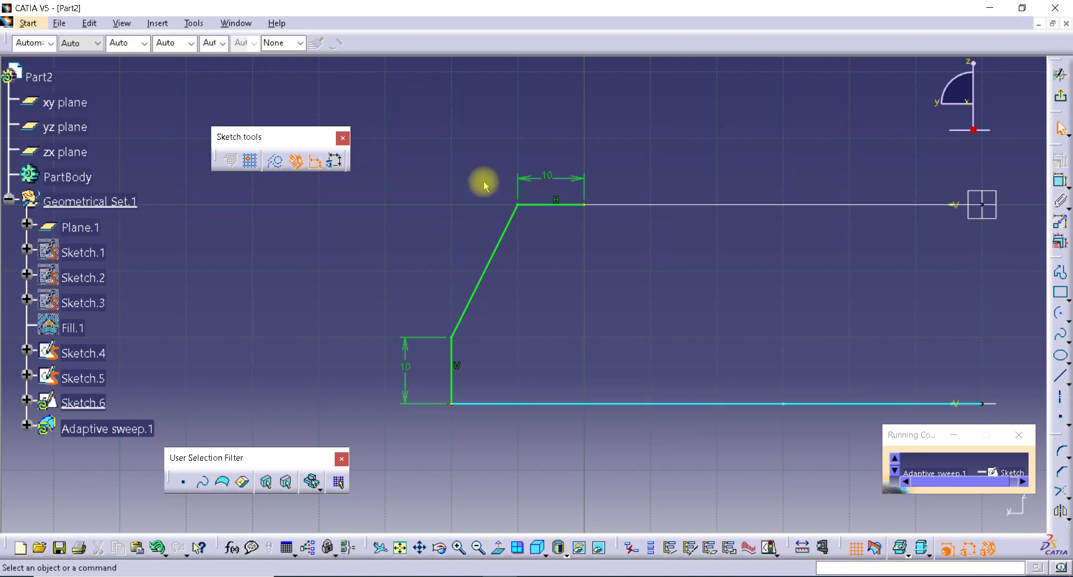
left_click(404, 379)
left_click(423, 352)
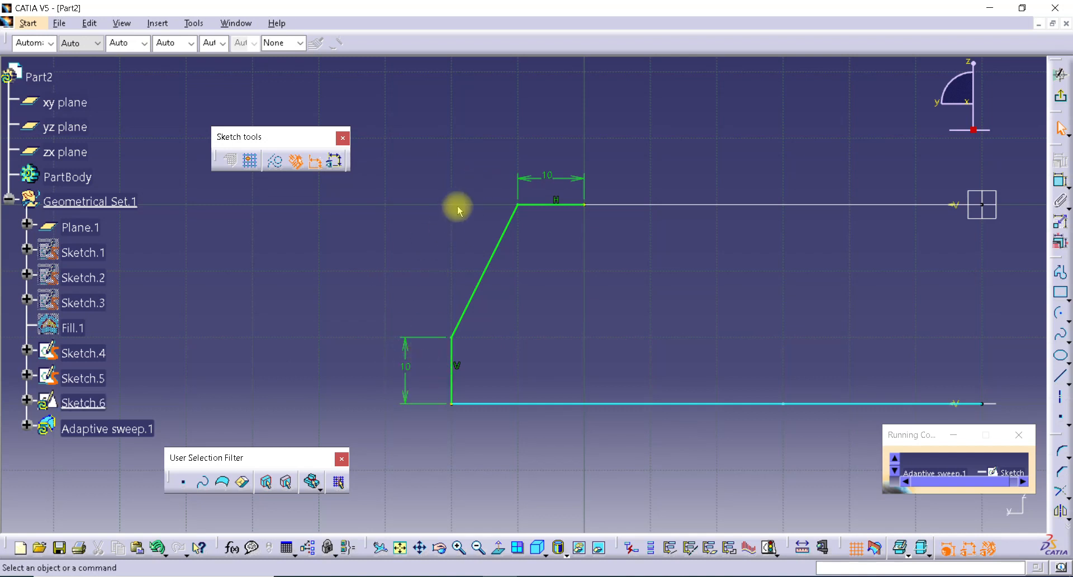
Finish the section sketch, preview the adaptive sweep along Sketch.4 and inspect the surface from several sides.
left_click(1061, 100)
mouse_move(548, 391)
middle_mouse_down()
mouse_move(336, 421)
mouse_move(455, 438)
mouse_move(453, 476)
mouse_move(531, 421)
mouse_move(498, 426)
mouse_move(508, 471)
mouse_move(523, 446)
mouse_move(514, 431)
mouse_move(503, 445)
mouse_move(558, 378)
middle_mouse_up()
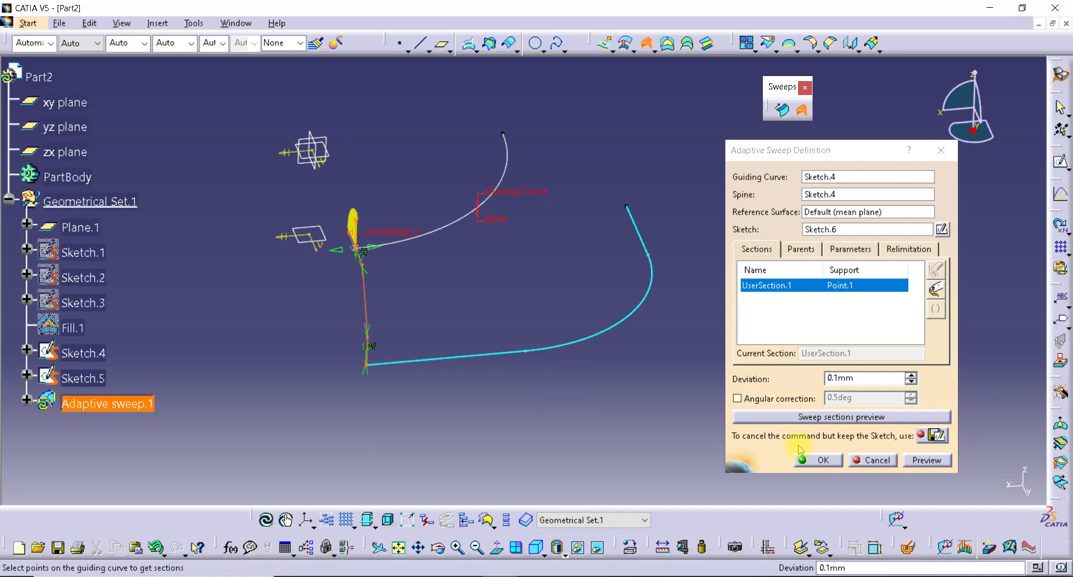
left_click(924, 461)
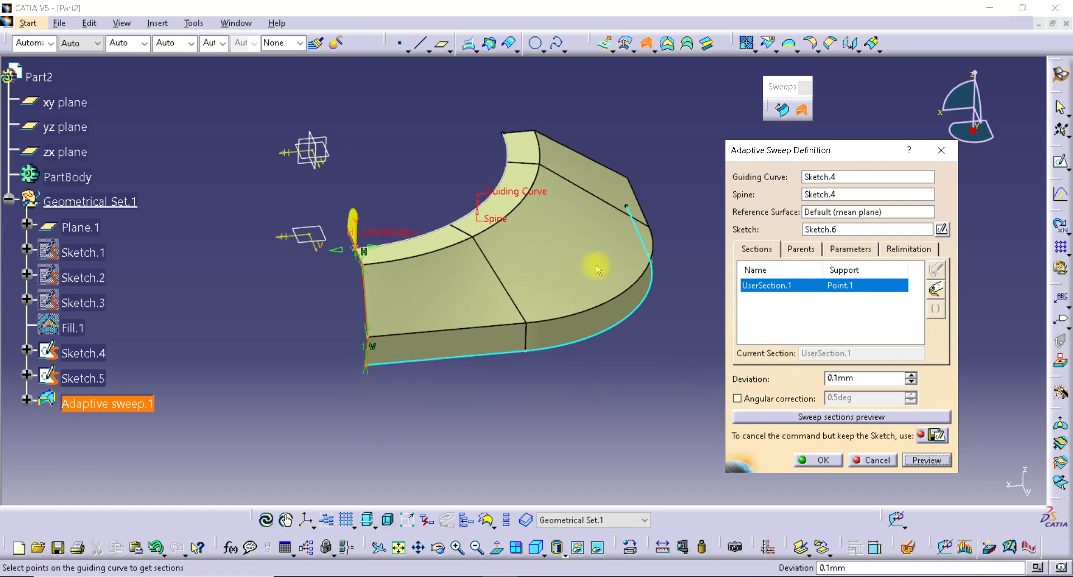
middle_click_drag(600, 232, 280, 257)
middle_click_drag(397, 228, 535, 327)
middle_click_drag(405, 366, 595, 246)
middle_click_drag(493, 336, 453, 337)
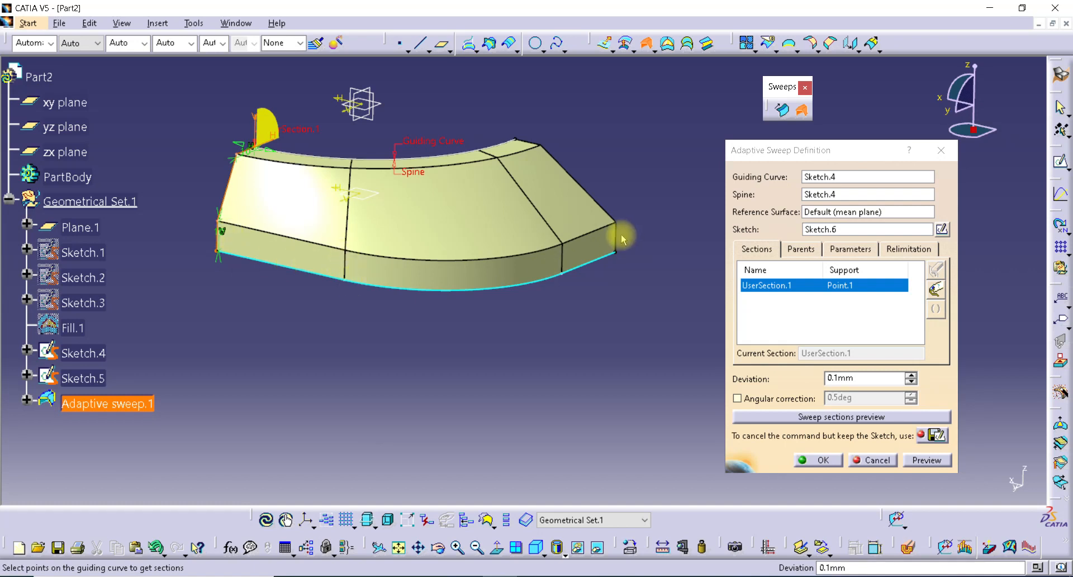
middle_click_drag(468, 334, 531, 400)
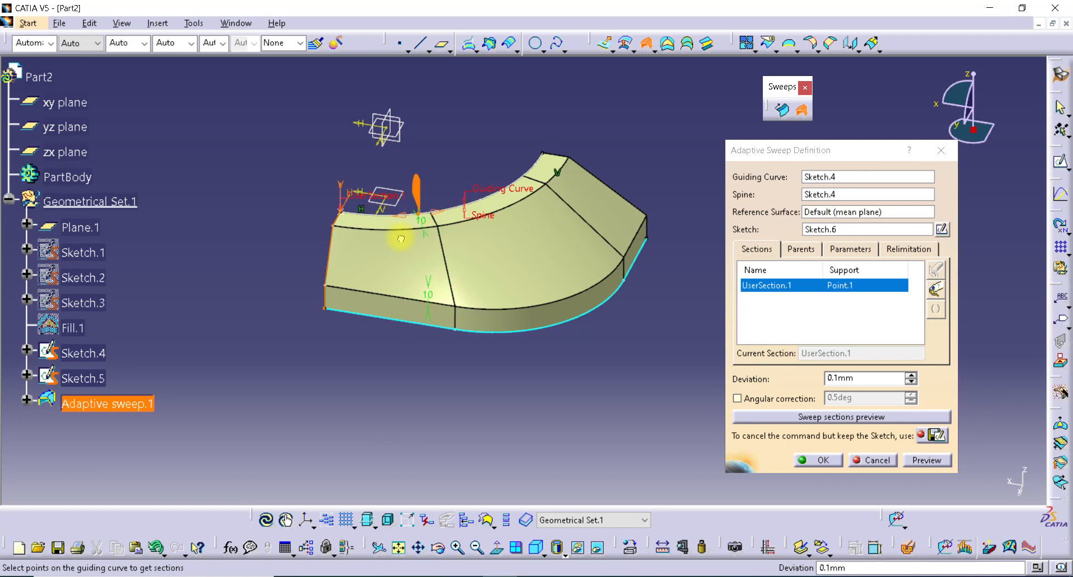
Create a second user section partway along the guiding curve, between its start and the sweep's middle, and check both sections.
left_click_drag(401, 239, 401, 239)
middle_click_drag(360, 356, 455, 307)
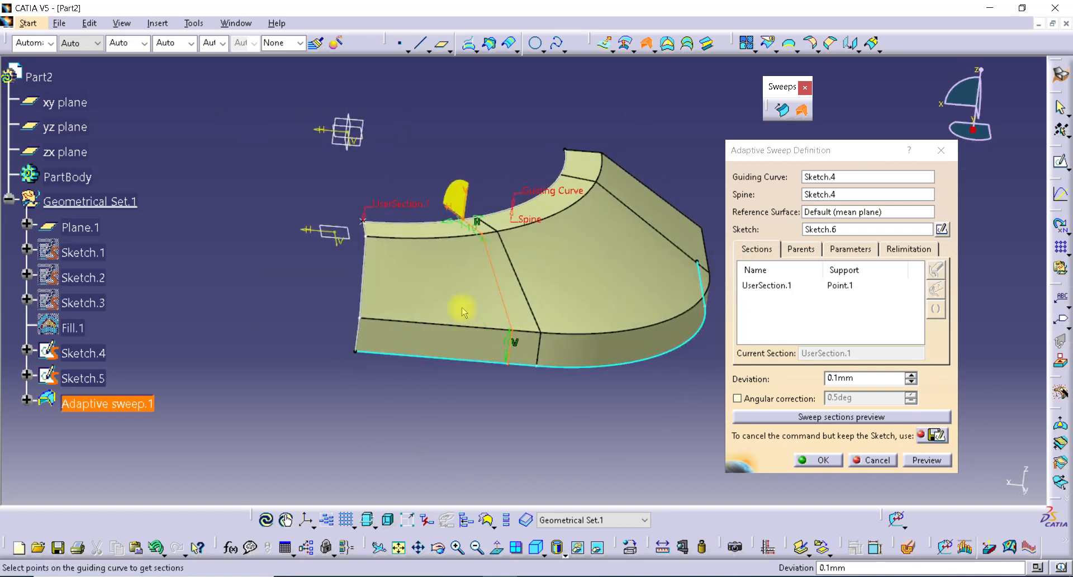
right_click(460, 208)
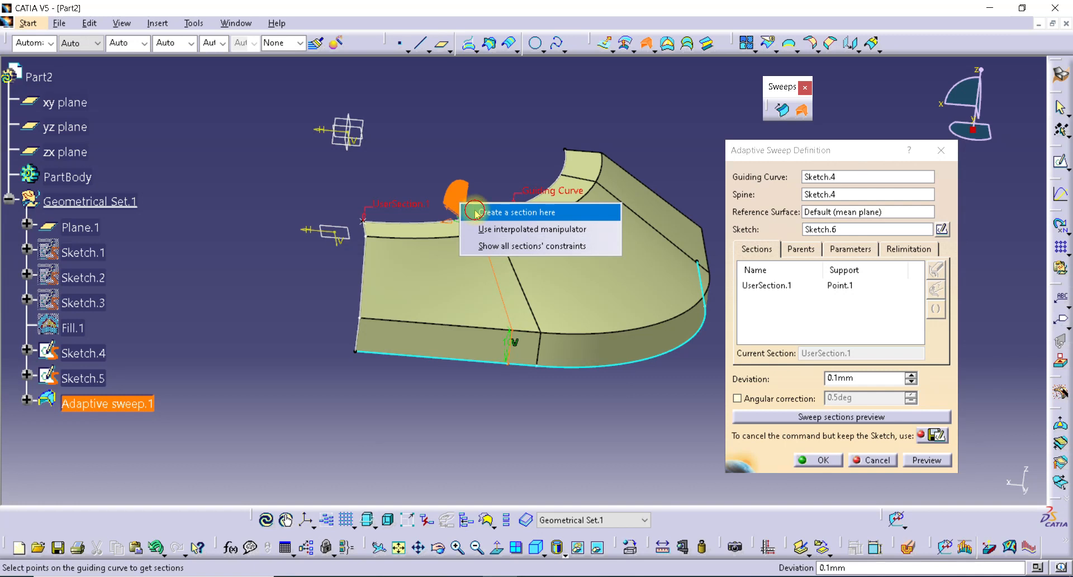
left_click(477, 213)
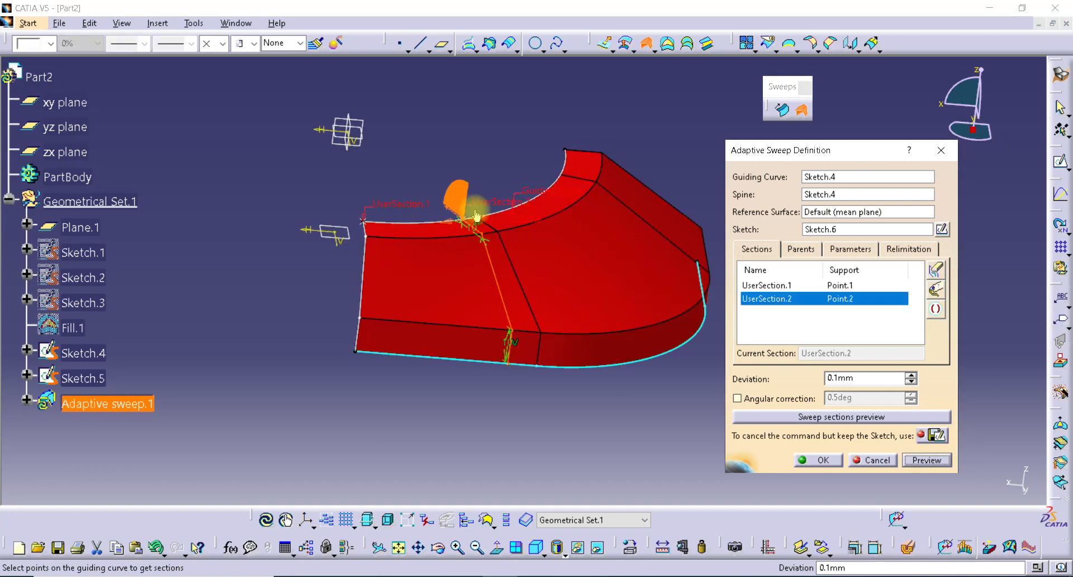
left_click(772, 286)
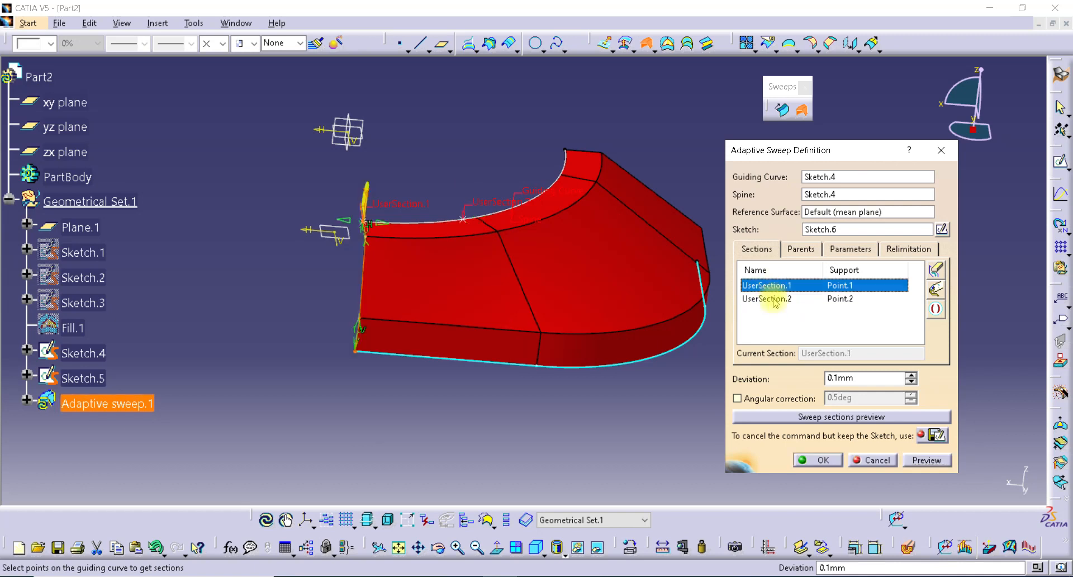
left_click(776, 300)
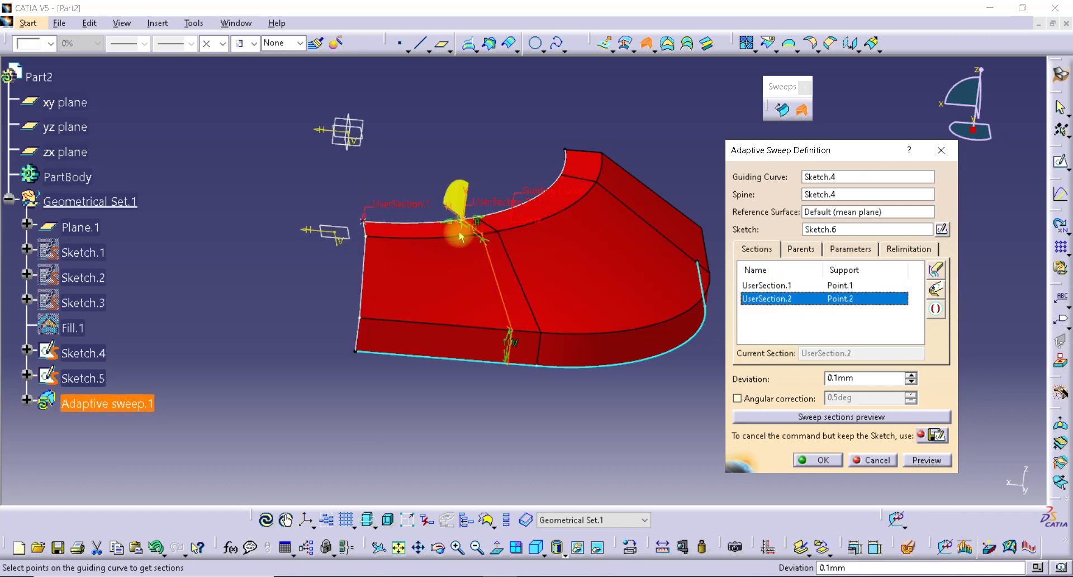
Create a third user section farther along the guiding curve, past the second section.
middle_click_drag(549, 302, 495, 329)
mouse_move(472, 234)
left_mouse_down()
mouse_move(485, 211)
mouse_move(573, 167)
mouse_move(581, 183)
left_mouse_up()
right_click(581, 183)
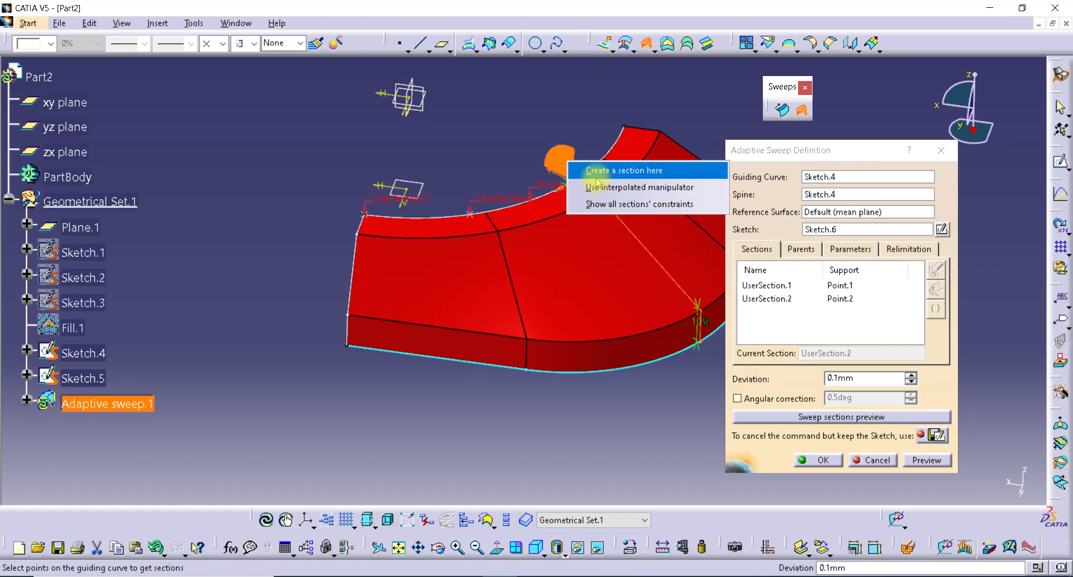
left_click(592, 170)
Create a fourth user section at the far end of the guiding curve and preview the sweep.
mouse_move(584, 175)
left_mouse_down()
mouse_move(648, 90)
mouse_move(643, 105)
left_mouse_up()
mouse_move(635, 162)
middle_mouse_down()
mouse_move(495, 259)
mouse_move(505, 171)
middle_mouse_up()
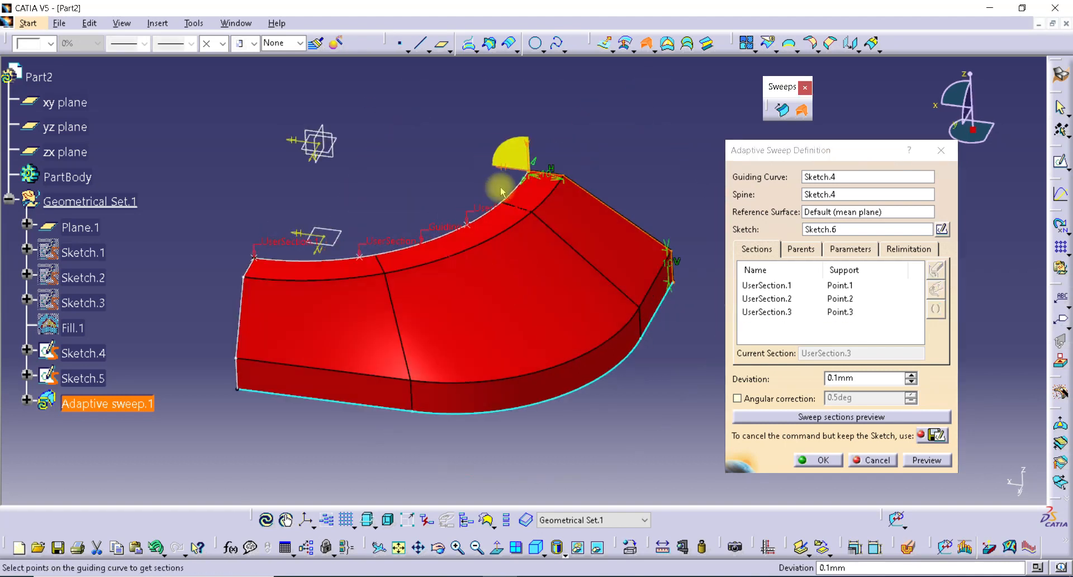
right_click(518, 162)
left_click(535, 165)
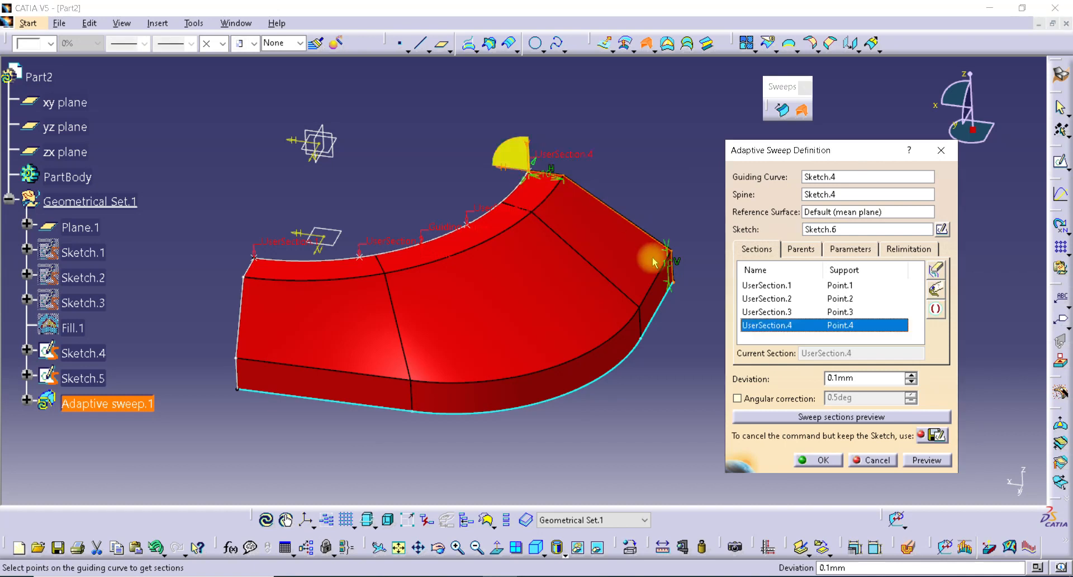
left_click(920, 459)
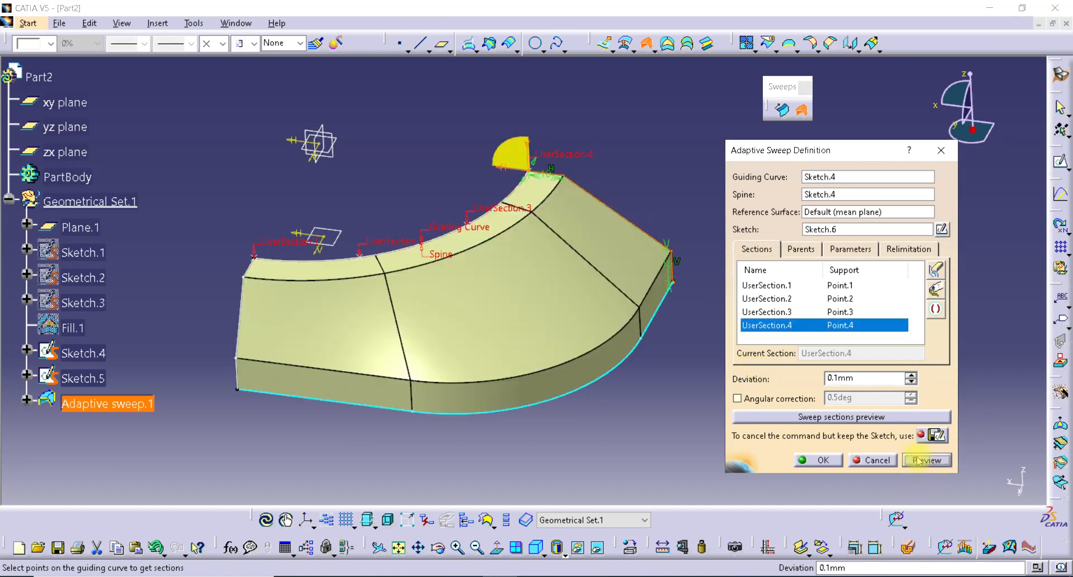
Set the vertical line's length in UserSection.2 to 15 mm.
middle_click_drag(551, 302, 510, 314)
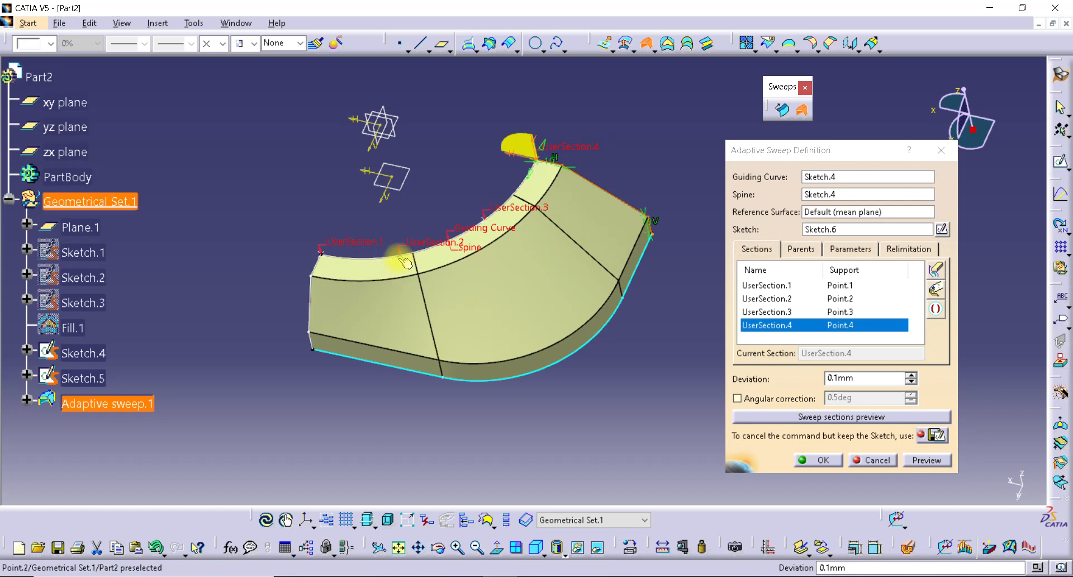
mouse_move(473, 391)
middle_mouse_down()
mouse_move(486, 372)
mouse_move(495, 393)
mouse_move(508, 386)
middle_mouse_up()
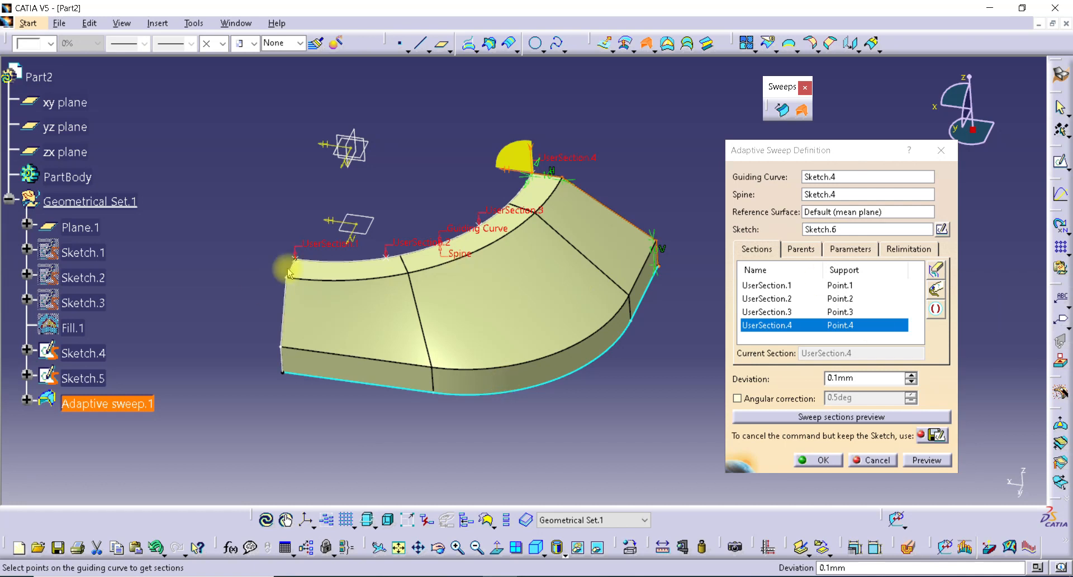
middle_click_drag(450, 312, 514, 265)
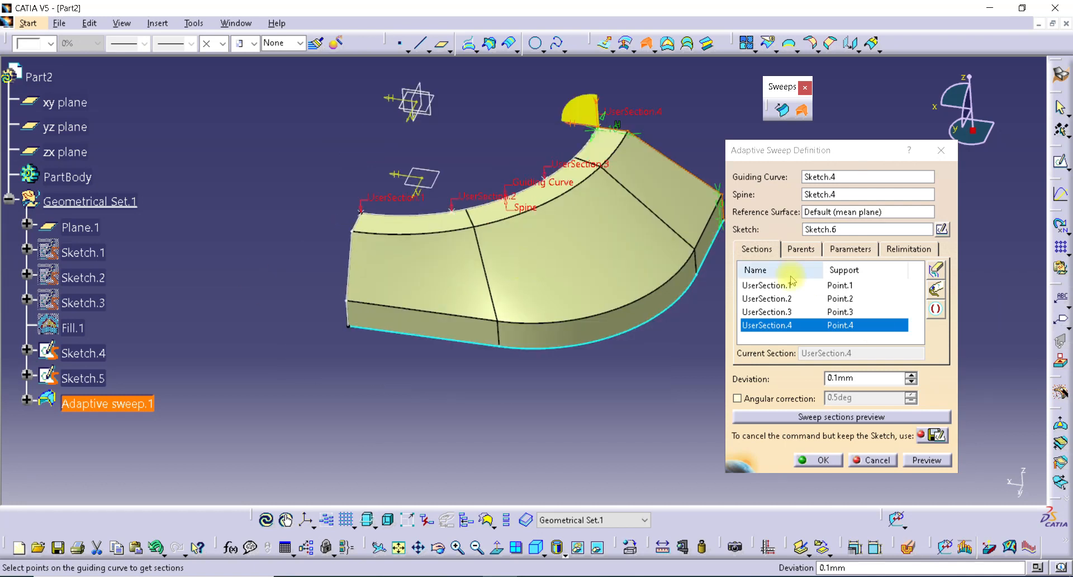
left_click(788, 300)
middle_click_drag(438, 319, 515, 403)
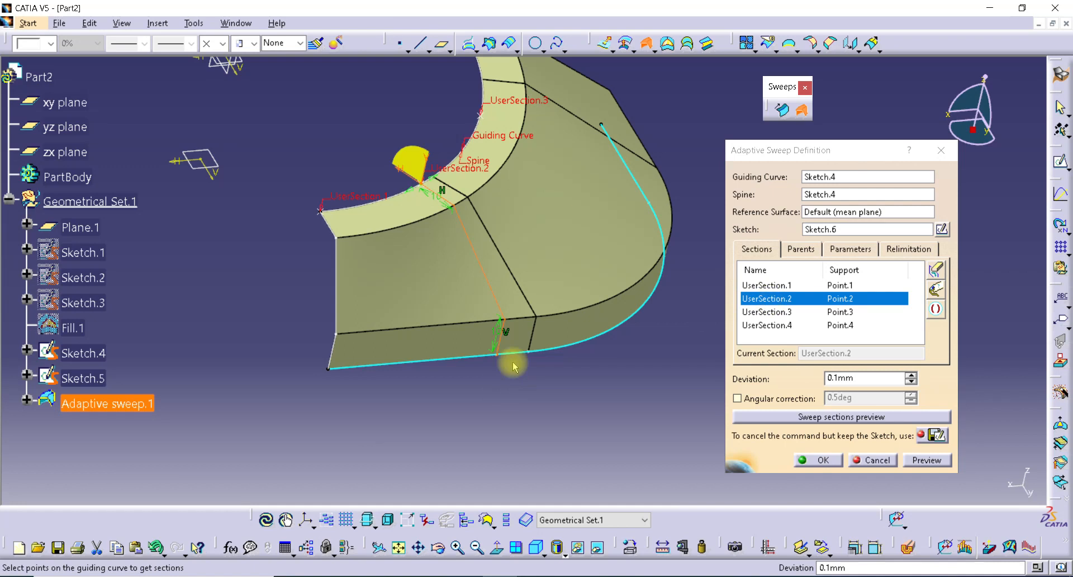
double_click(497, 335)
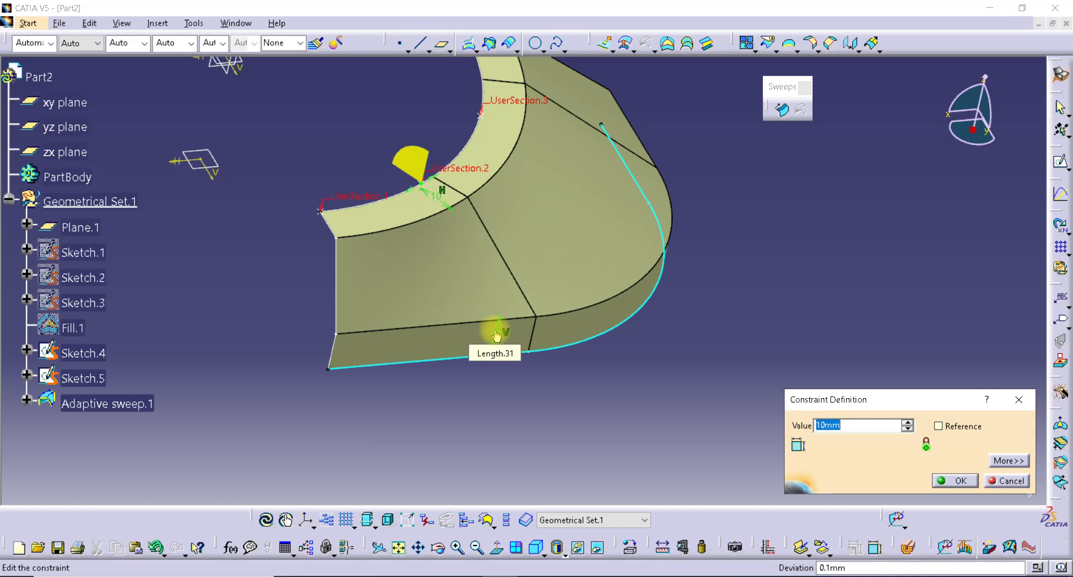
type("15")
key("Return")
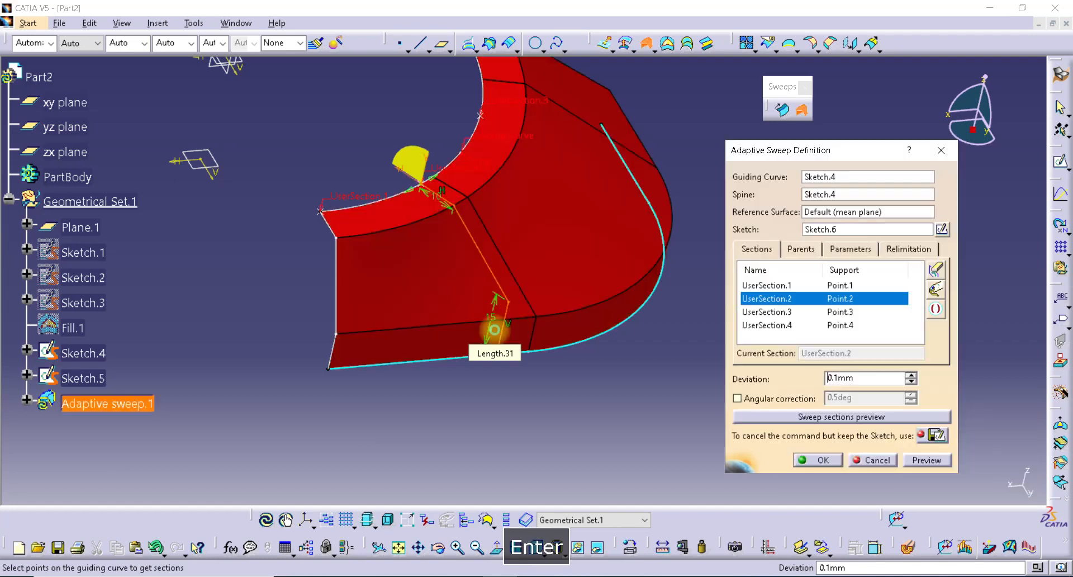
Set the horizontal line's length in UserSection.2 to 12 mm and preview the reshaped sweep.
double_click(444, 202)
type("12")
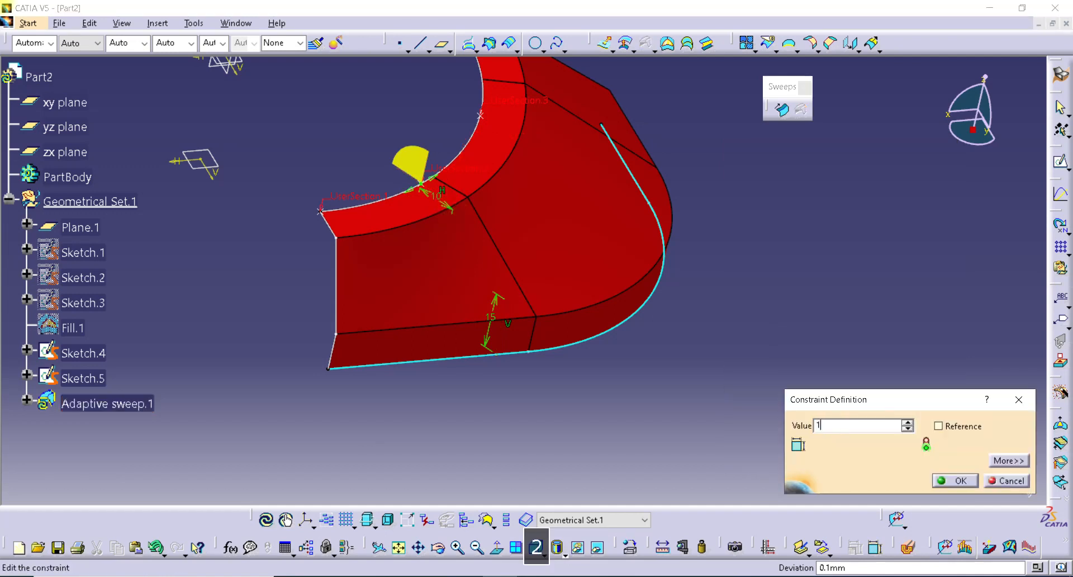
key("Return")
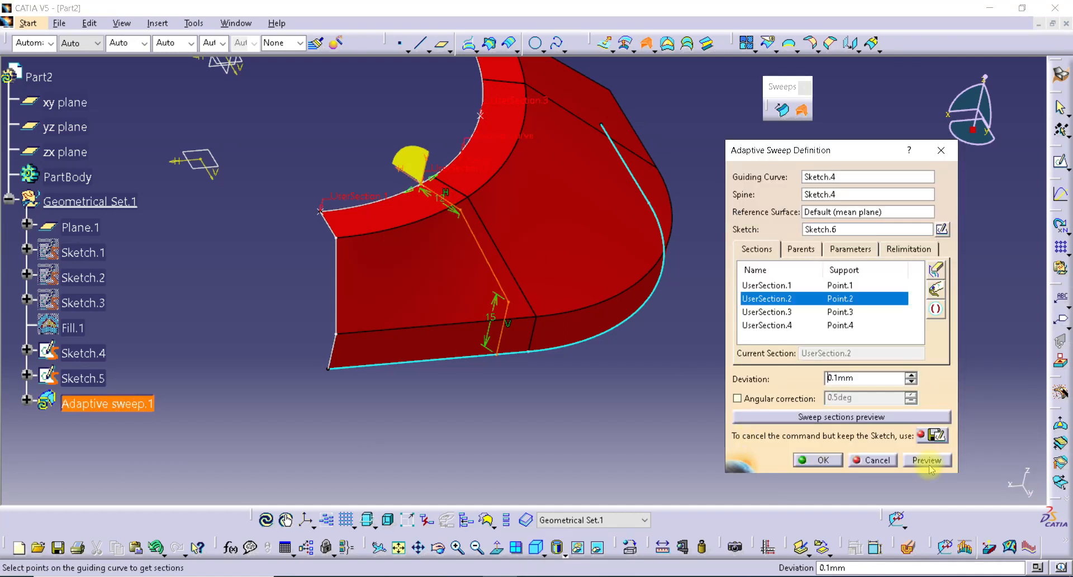
left_click(927, 461)
middle_click_drag(533, 339, 482, 343)
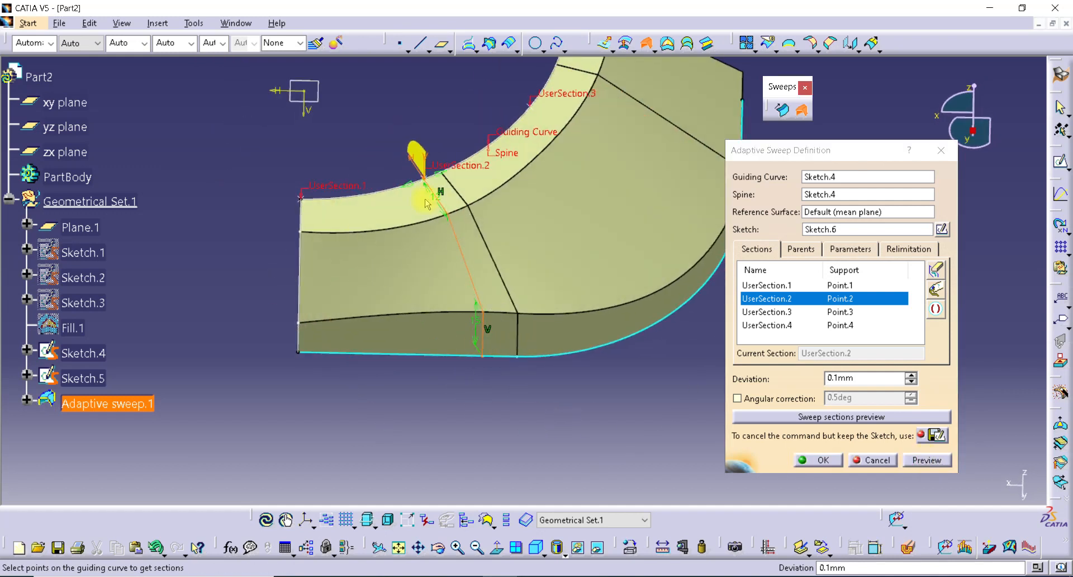
middle_click_drag(578, 293, 524, 345)
middle_click_drag(573, 386, 606, 352)
Set the length of UserSection.3's horizontal line, next to the guiding curve, to 15 mm.
left_click(788, 312)
middle_click_drag(544, 287, 465, 217)
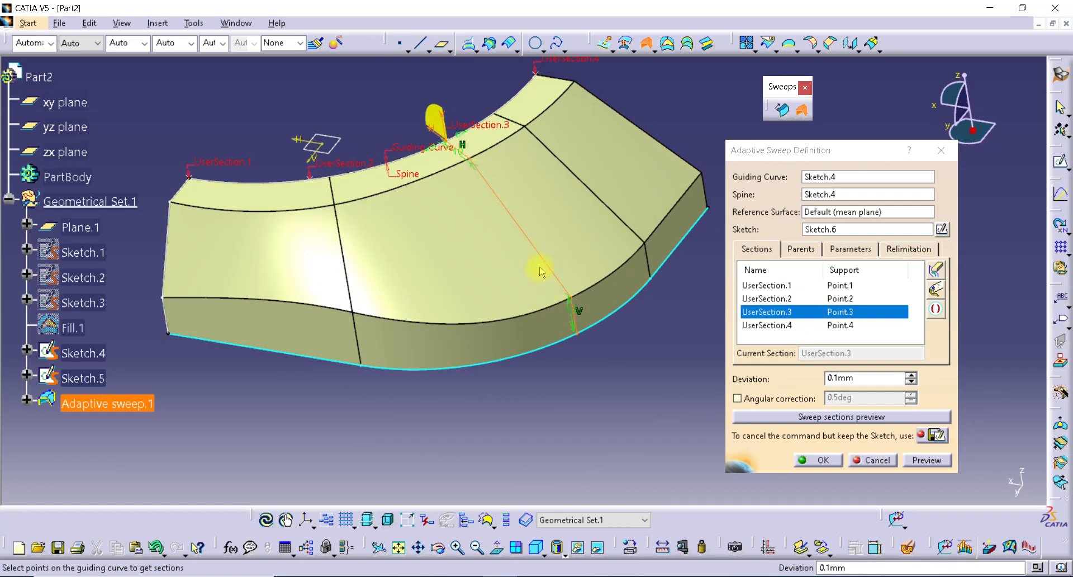
left_click(766, 324)
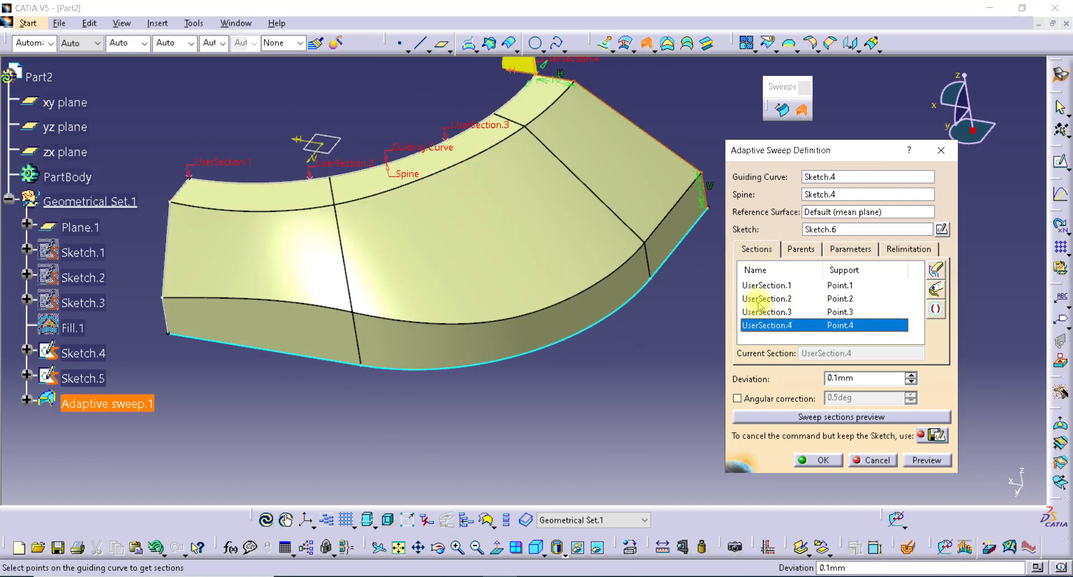
left_click(860, 250)
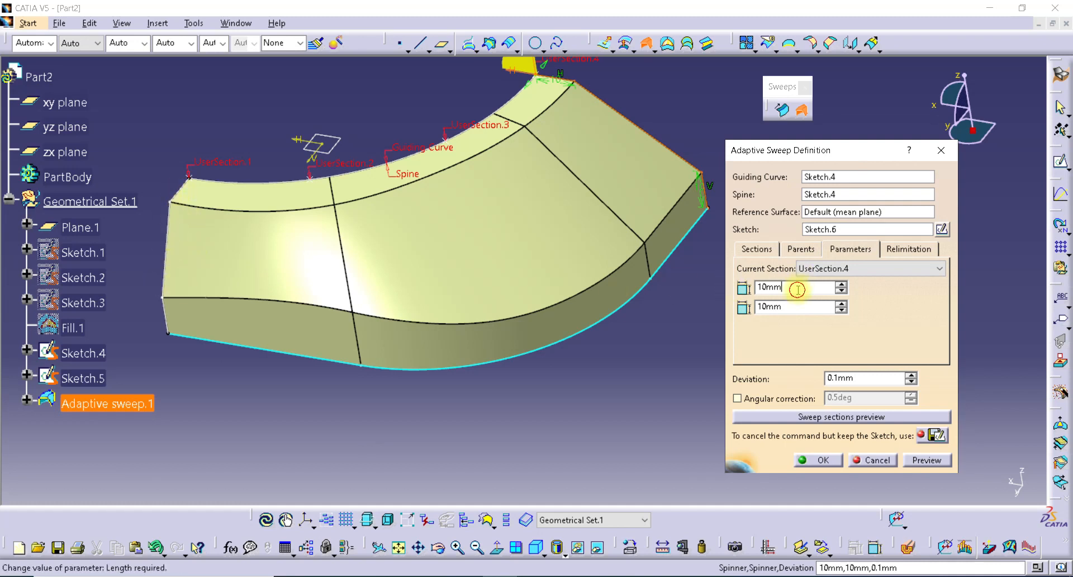
double_click(782, 302)
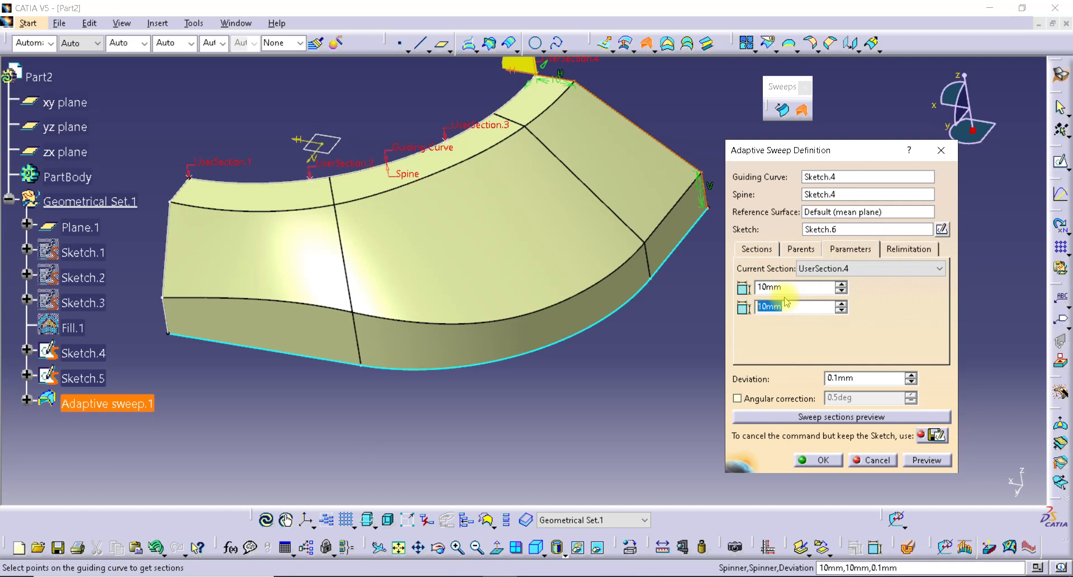
left_click(833, 268)
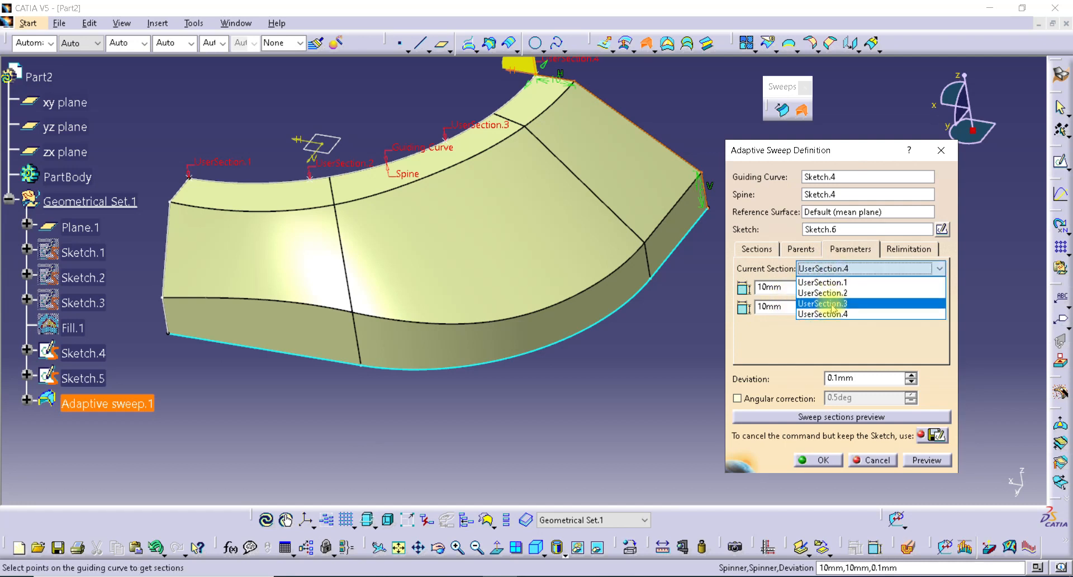
left_click(833, 303)
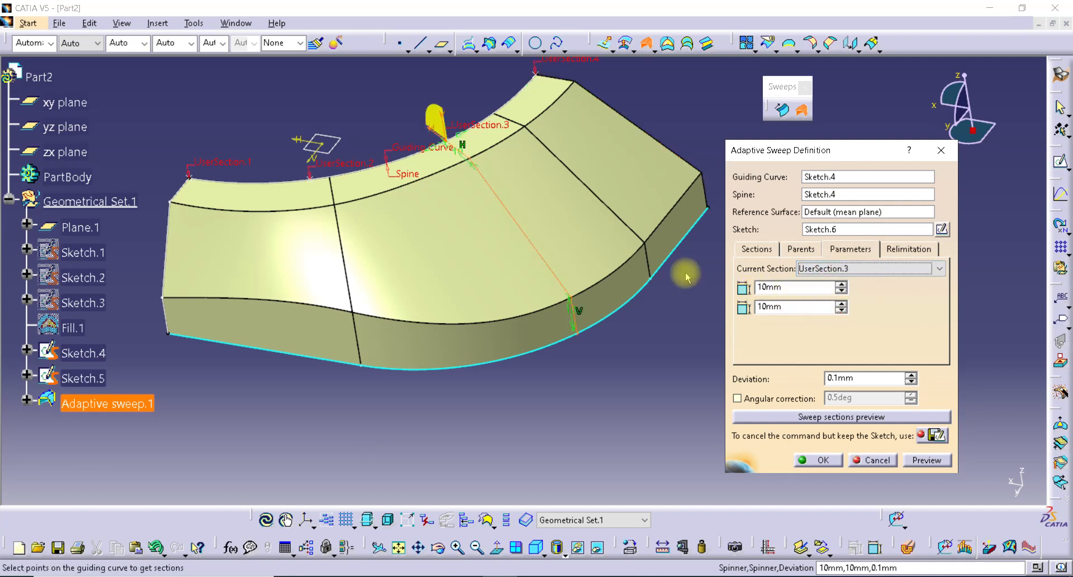
double_click(788, 288)
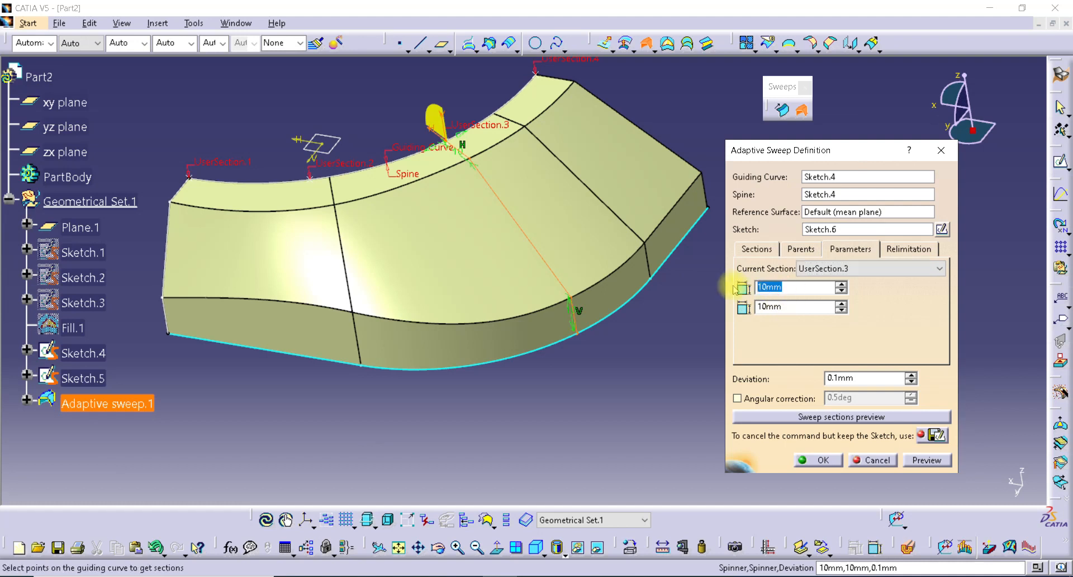
type("15")
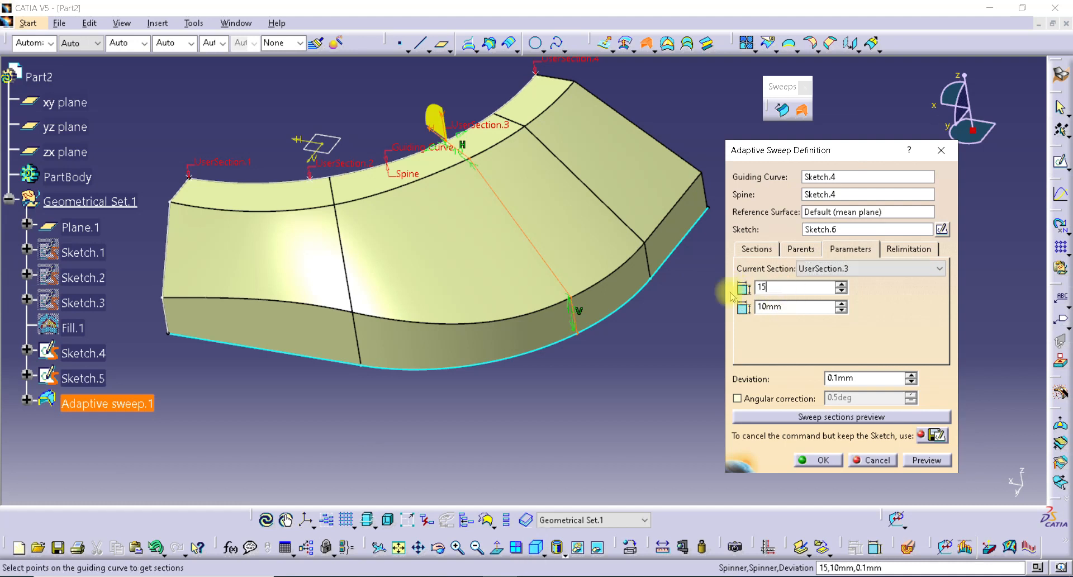
key("Tab")
Set the length of UserSection.3's vertical line to 15 mm and preview the reshaped sweep.
type("1")
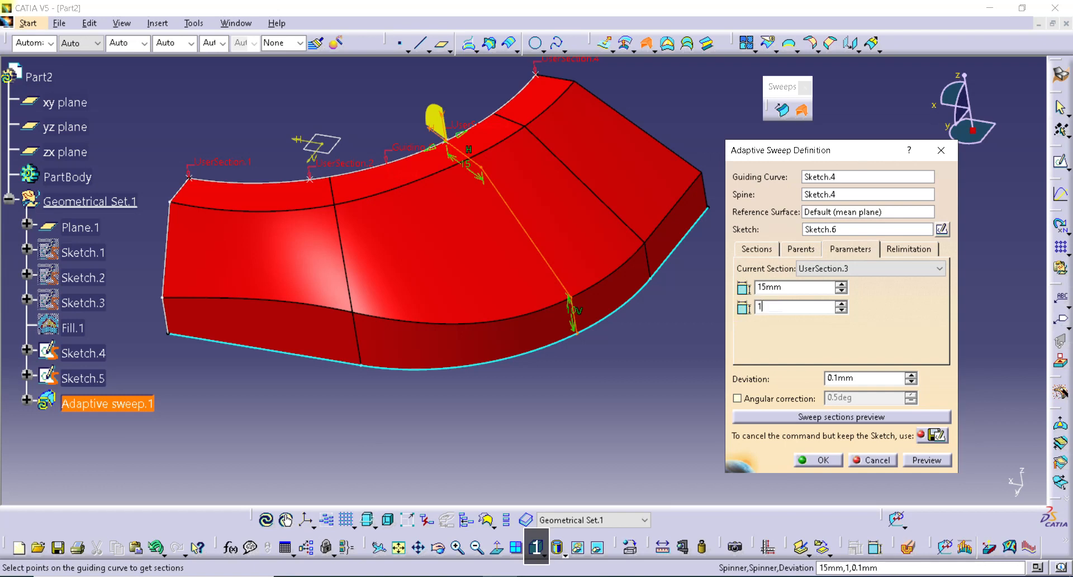
type("5")
left_click(926, 460)
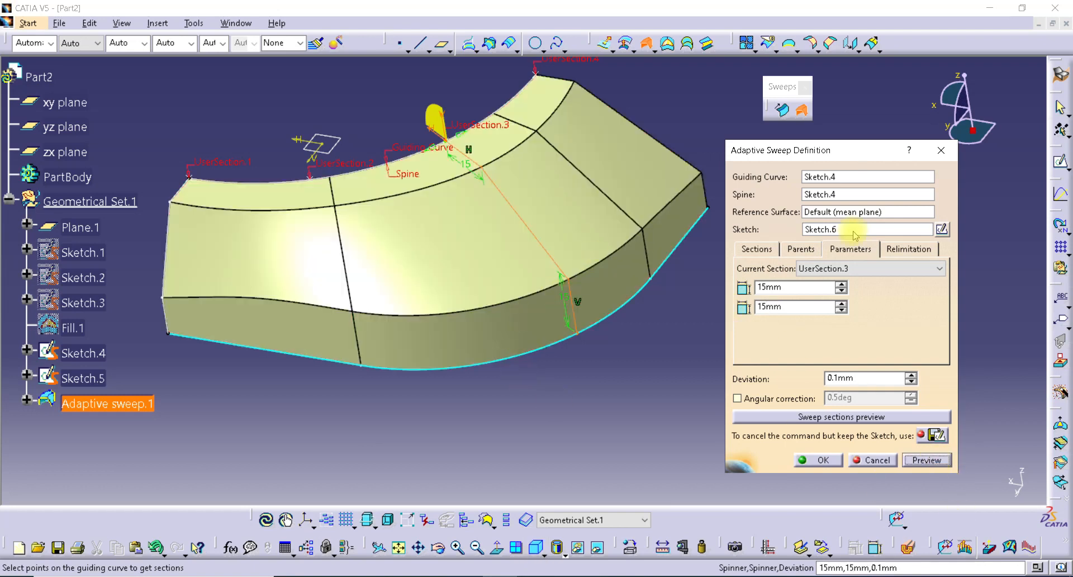
Check the parameters of UserSection.4 and complete the adaptive sweep surface.
left_click(850, 269)
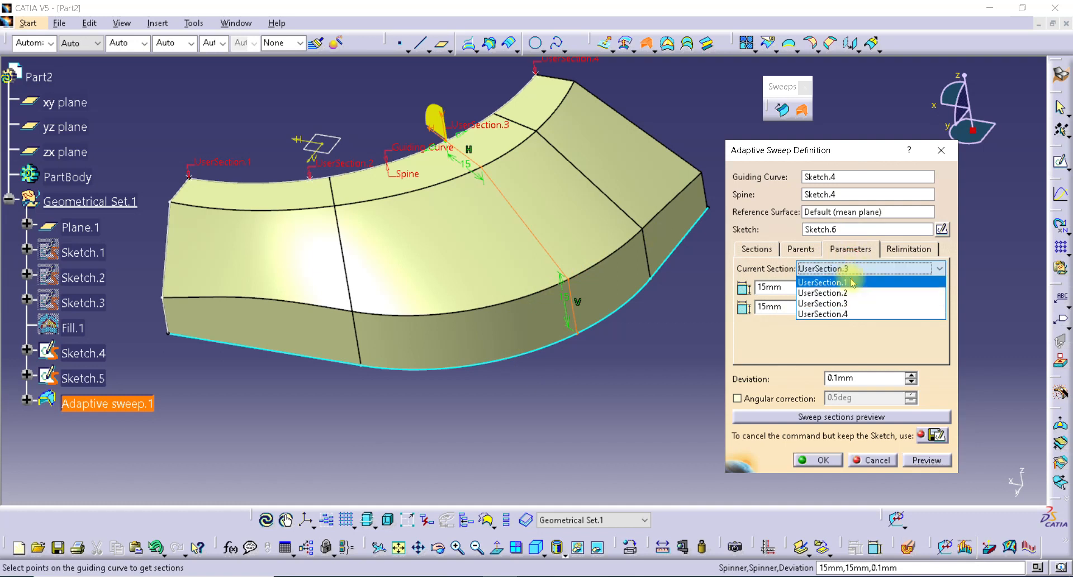
left_click(850, 314)
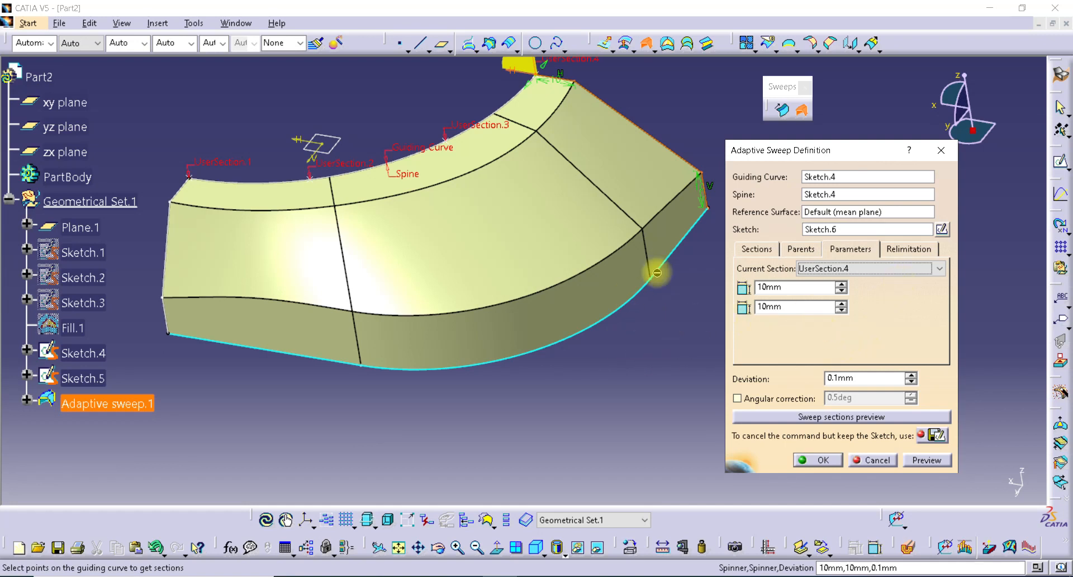
middle_click_drag(563, 354, 530, 359)
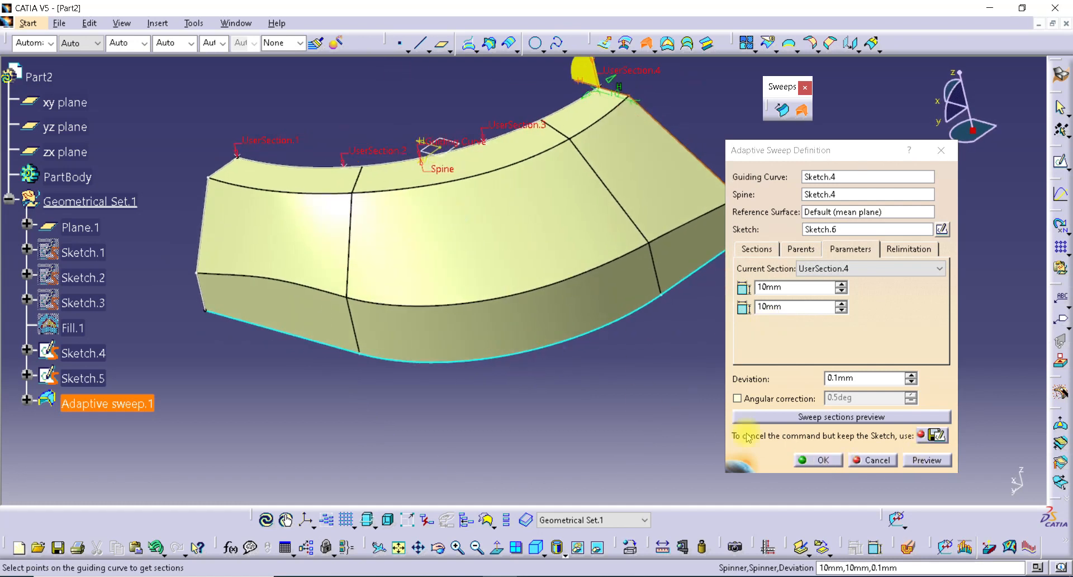
left_click(824, 460)
middle_click_drag(506, 309, 690, 445)
middle_click_drag(566, 330, 719, 436)
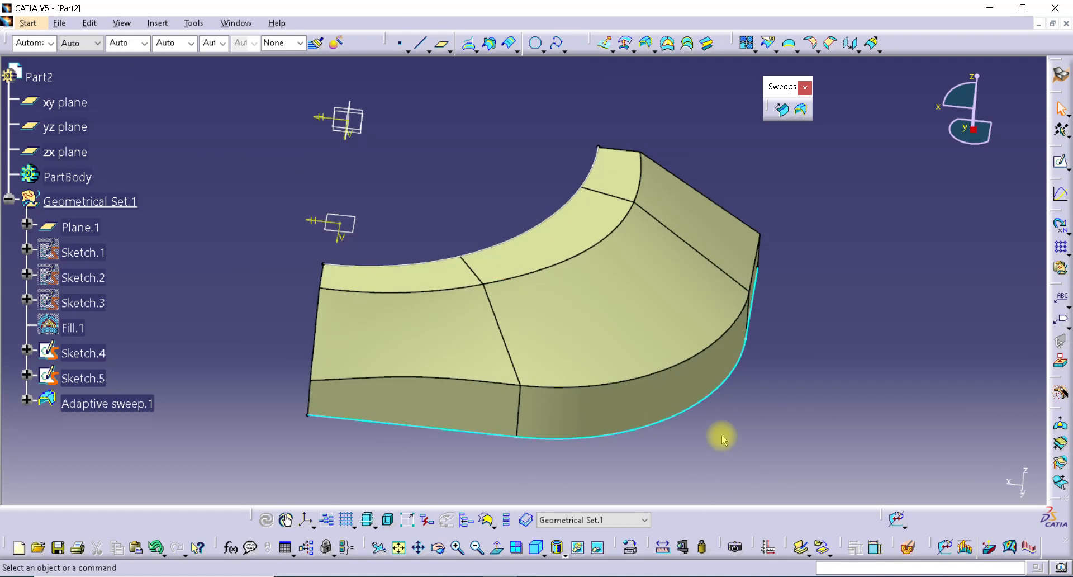
Reopen the adaptive sweep's definition, examine its user sections along the guiding curve, and close the definition.
double_click(597, 352)
middle_click_drag(582, 350, 566, 343)
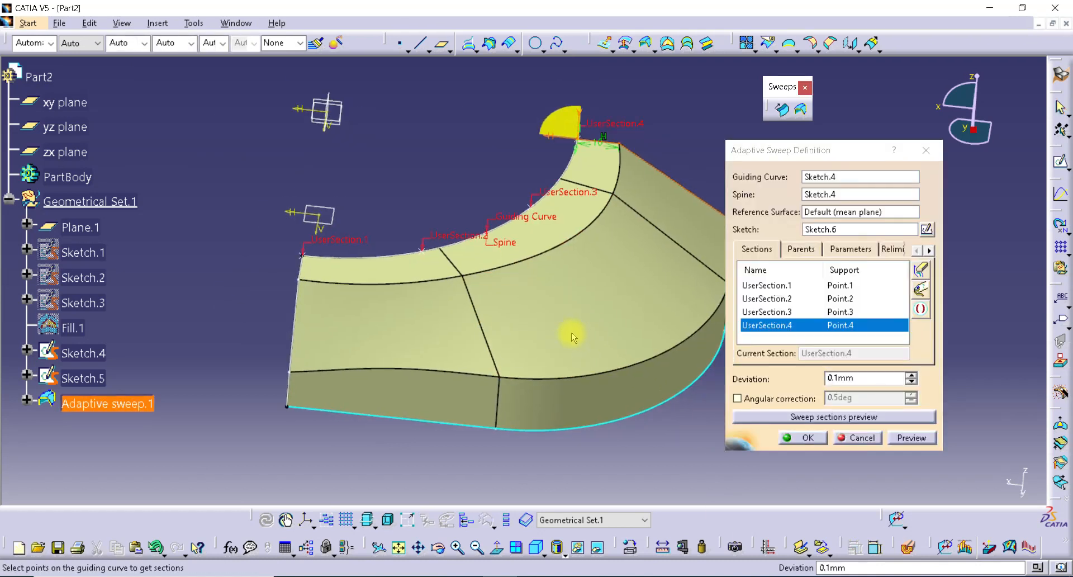
middle_click_drag(566, 335, 567, 434)
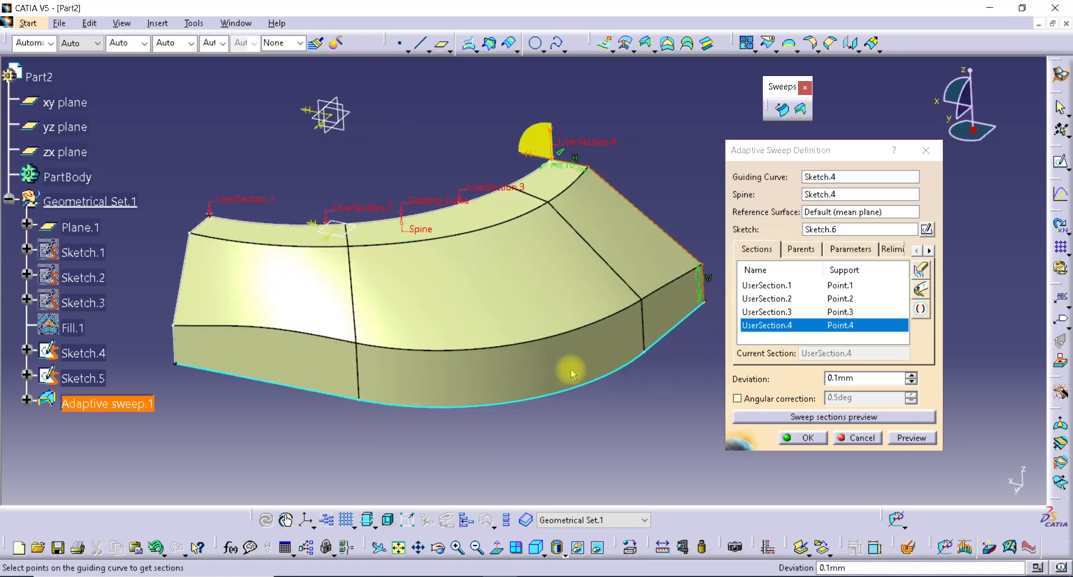
left_click(803, 439)
middle_click_drag(725, 415, 748, 424)
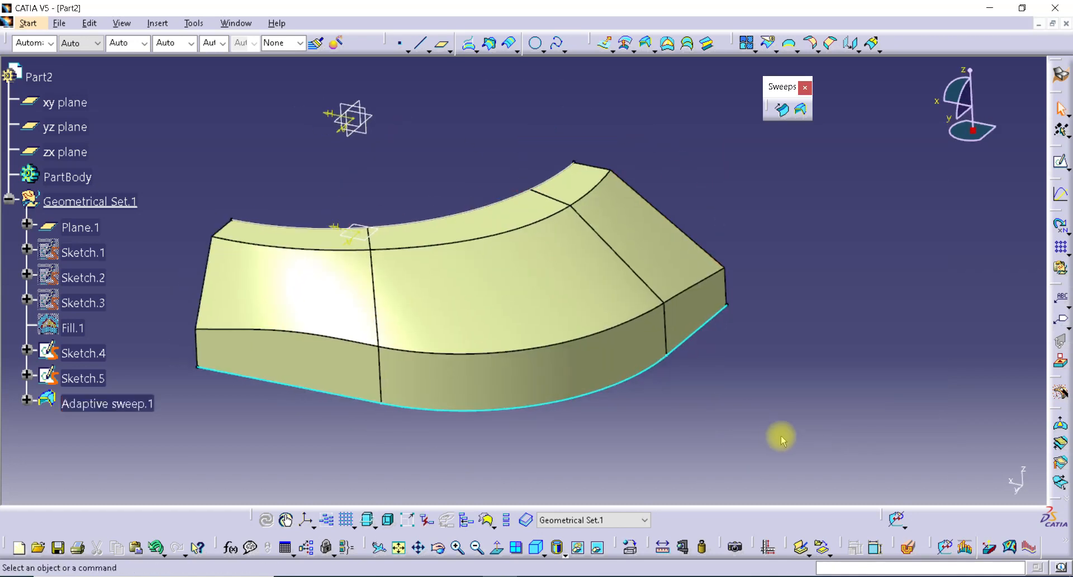